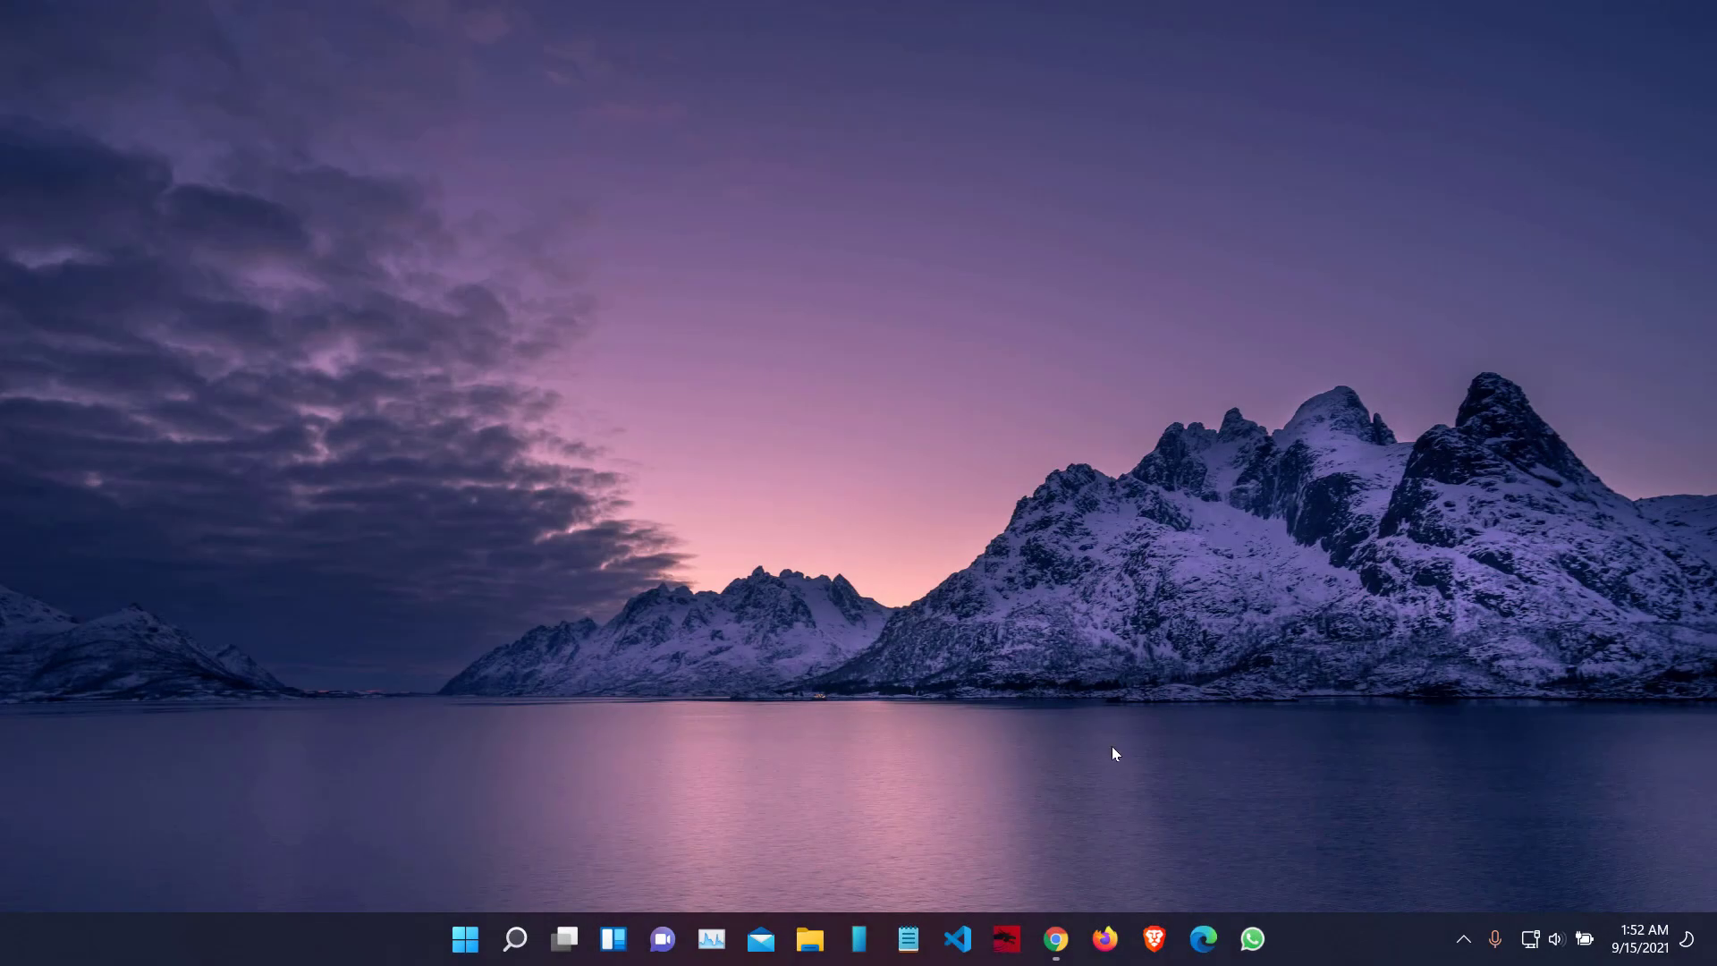
- Launch Chrome from the taskbar to reach the CodeTantra sign-in page
{"action": "left_click", "coordinate": [1057, 941]}
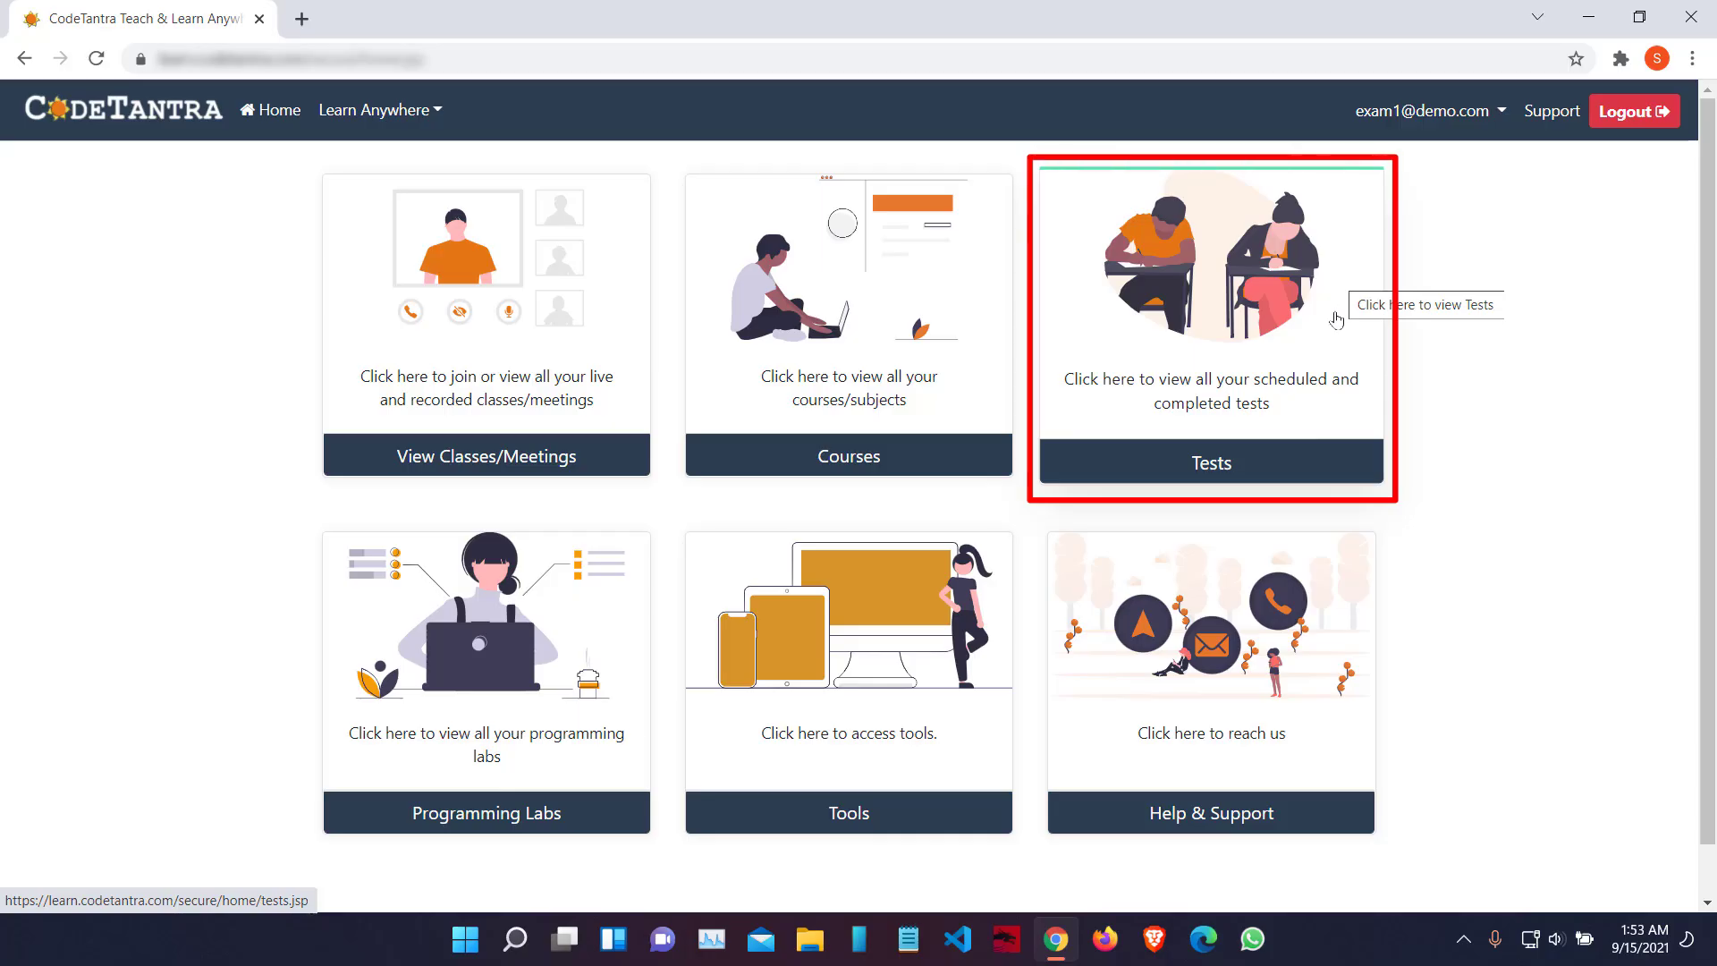
- Open the Tests page and select My Test to start its environment check
{"action": "left_click", "coordinate": [1305, 388]}
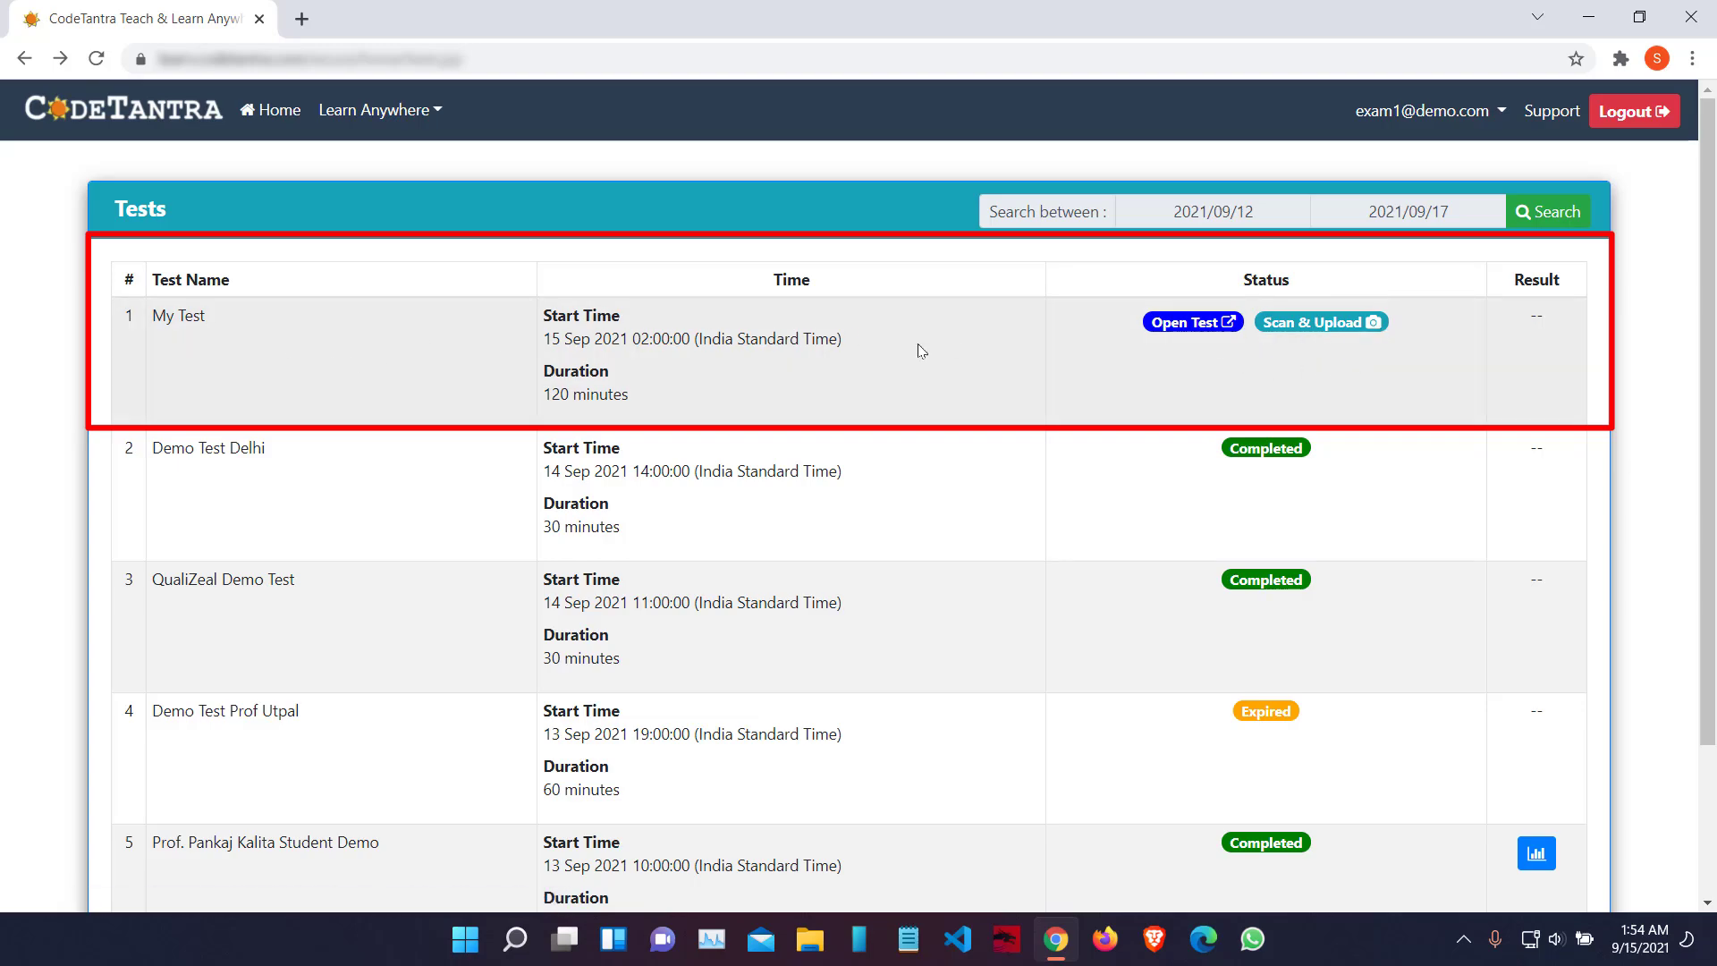
{"action": "left_click", "coordinate": [1173, 327]}
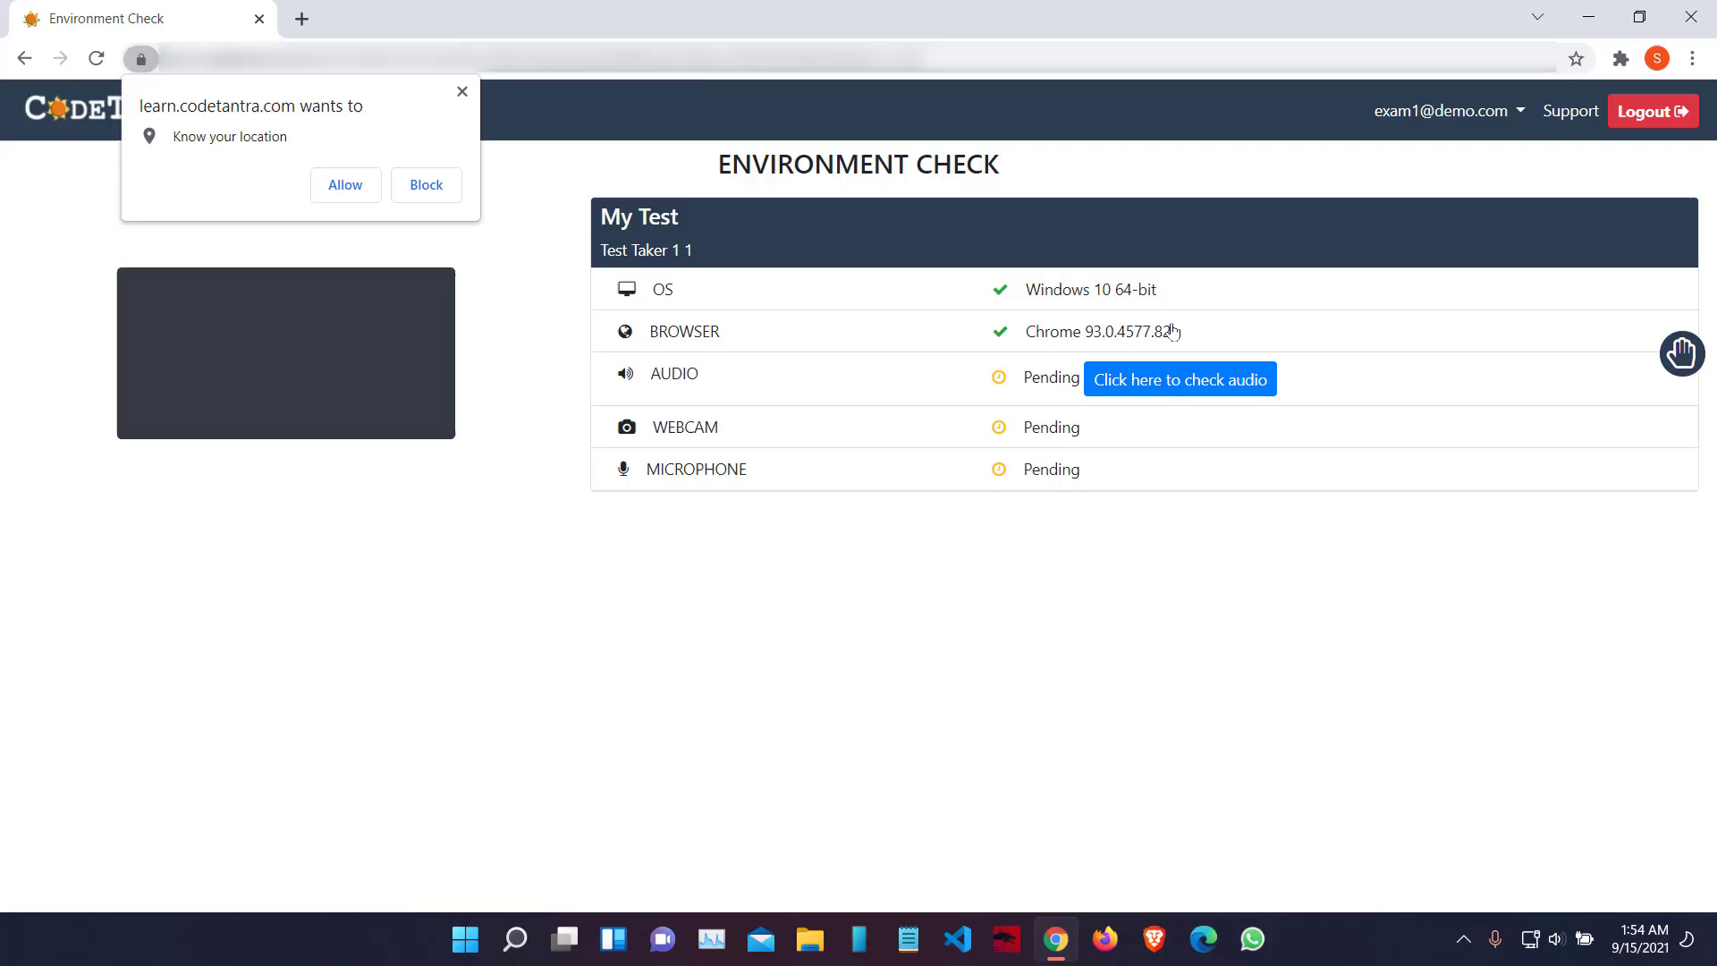
- Allow location, camera and microphone access for My Test, then begin the audio check
{"action": "left_click_drag", "start_coordinate": [1006, 182], "coordinate": [716, 174]}
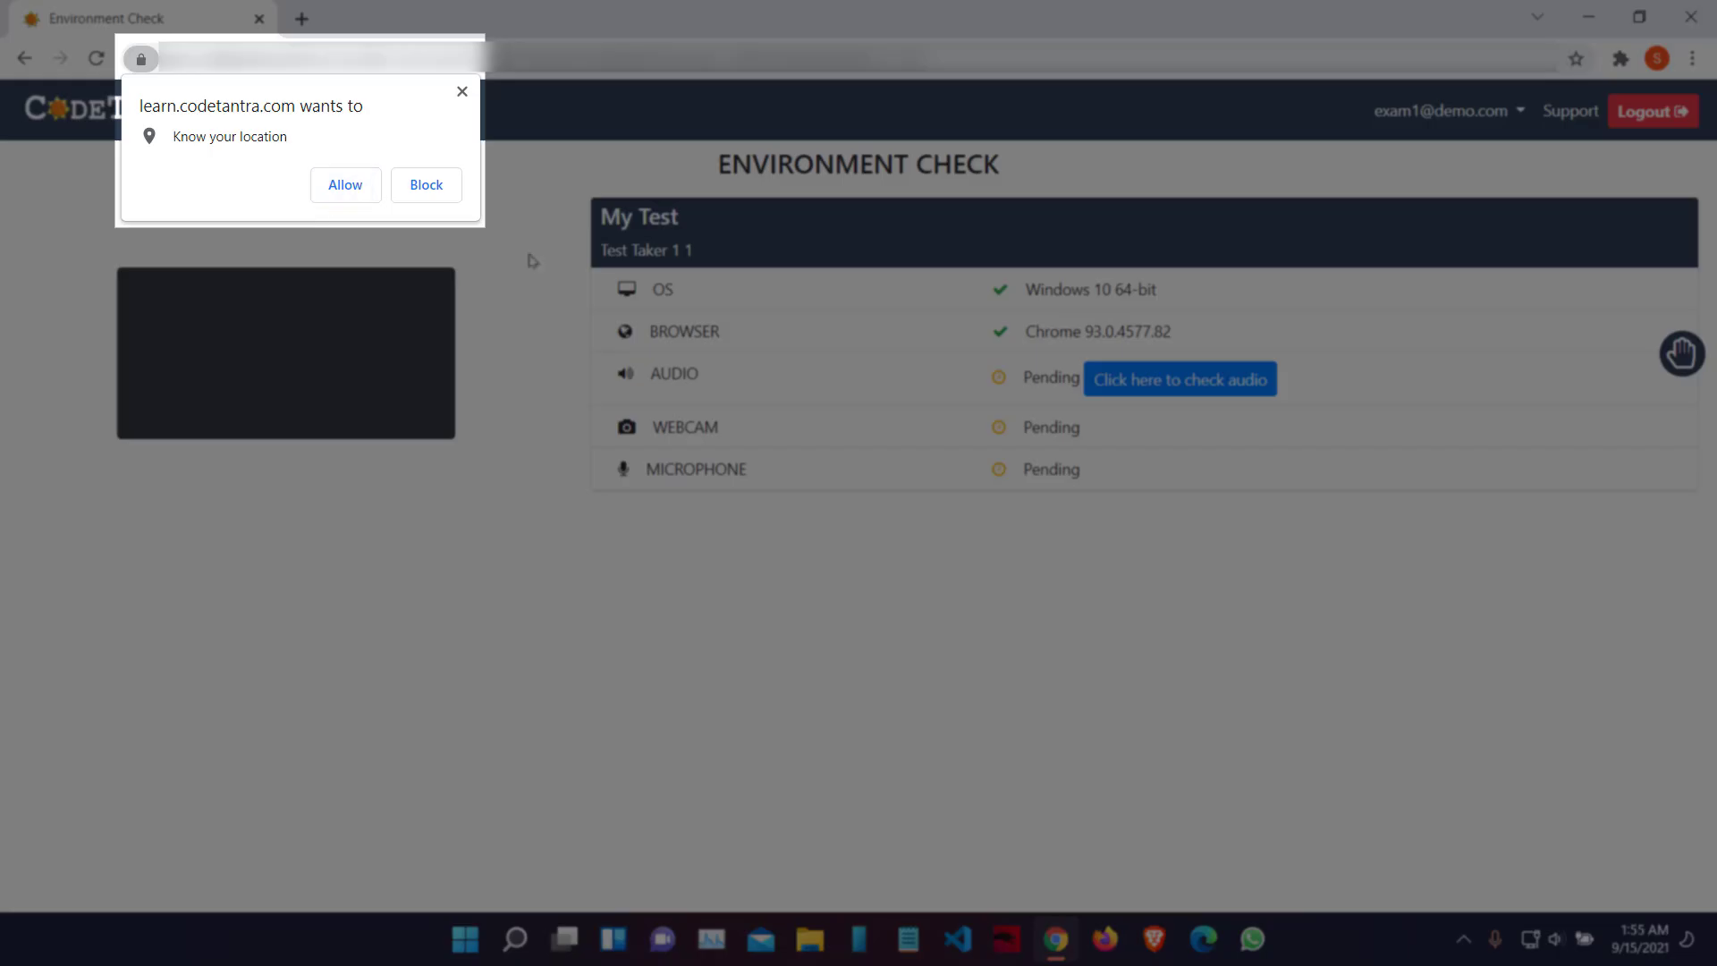
{"action": "left_click", "coordinate": [326, 185]}
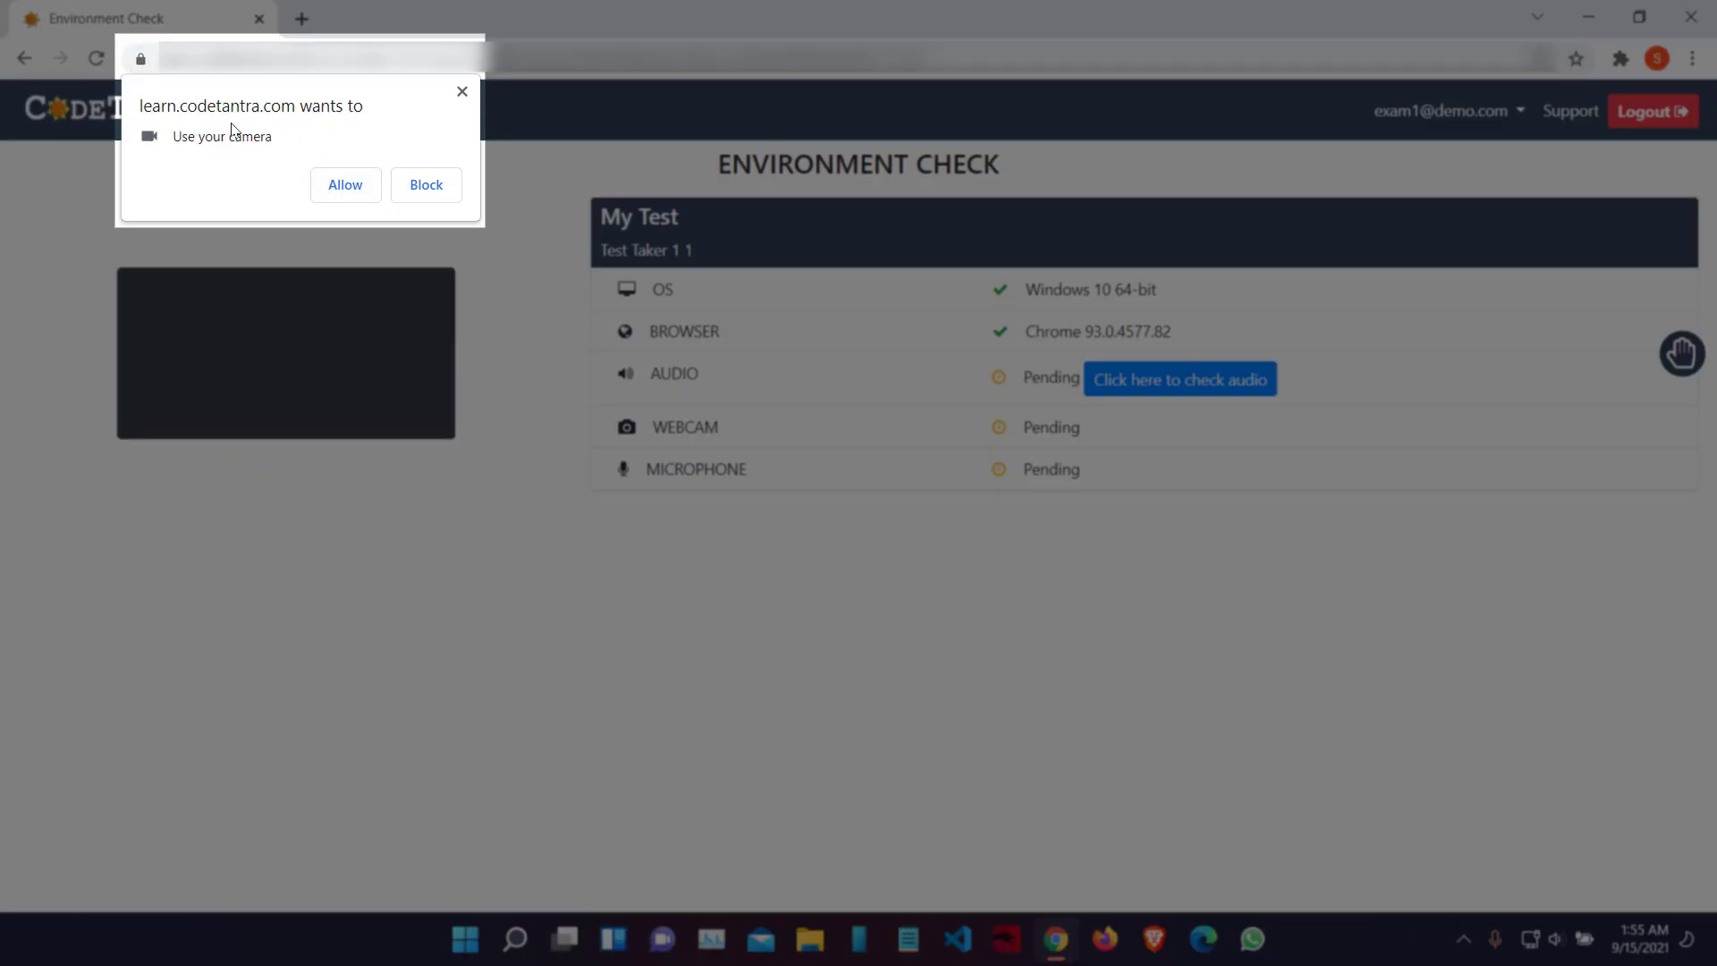
{"action": "left_click", "coordinate": [337, 186]}
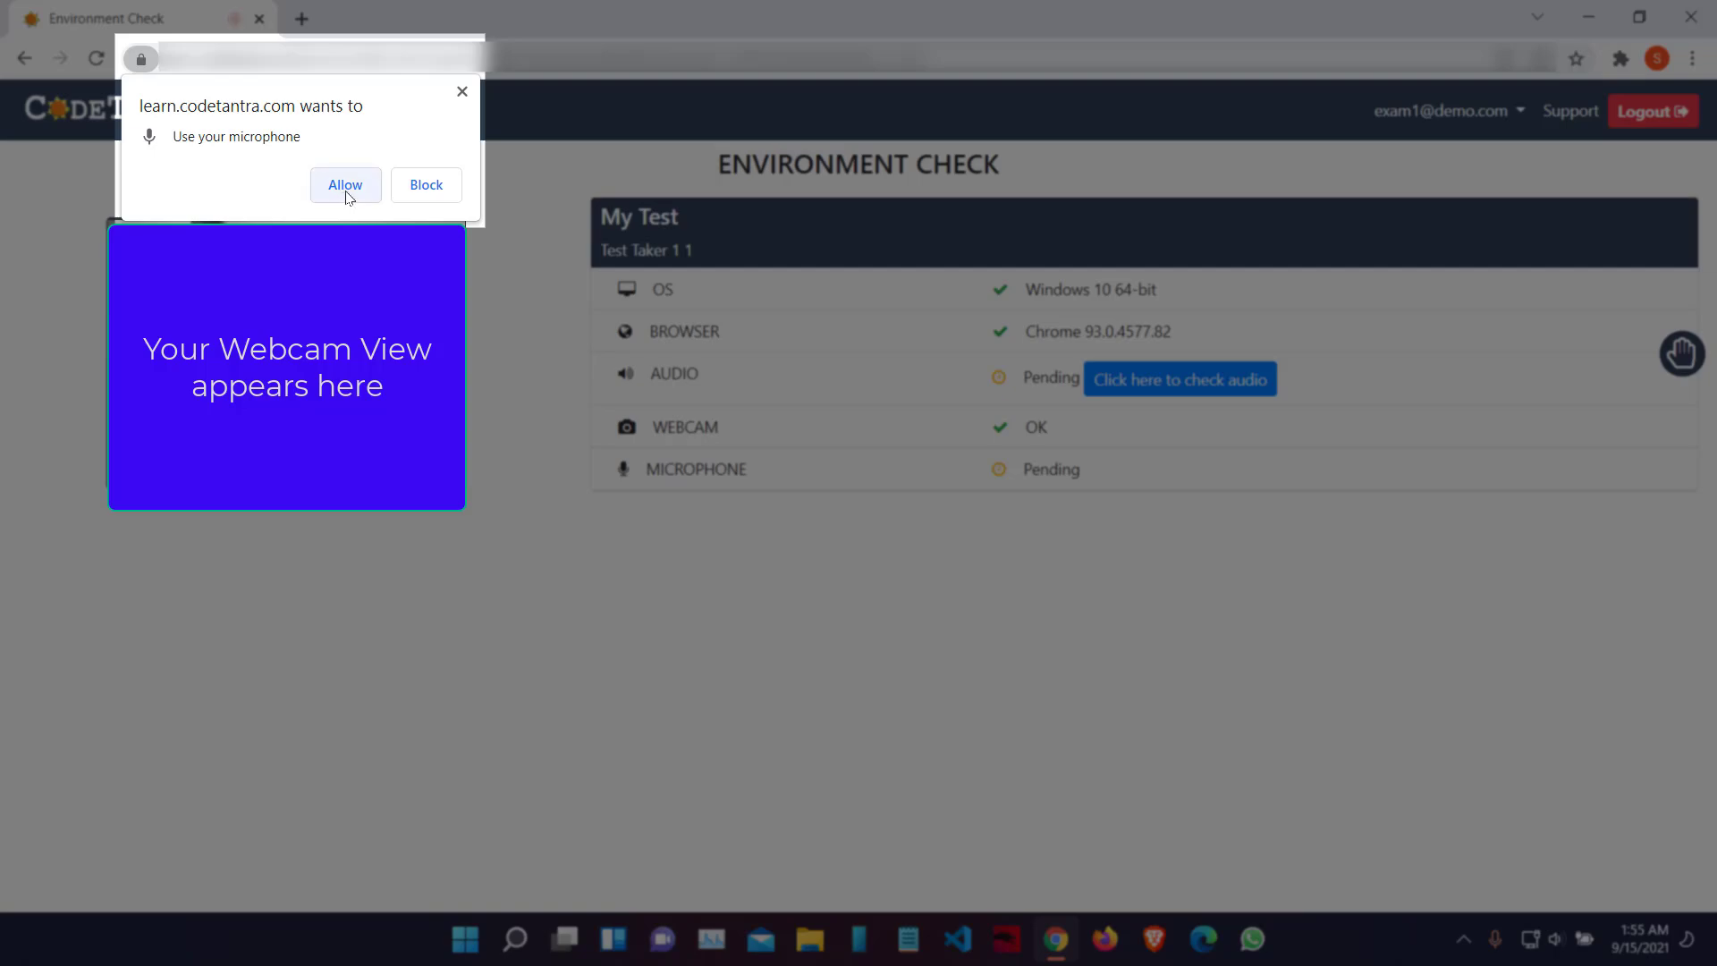
{"action": "left_click", "coordinate": [347, 188]}
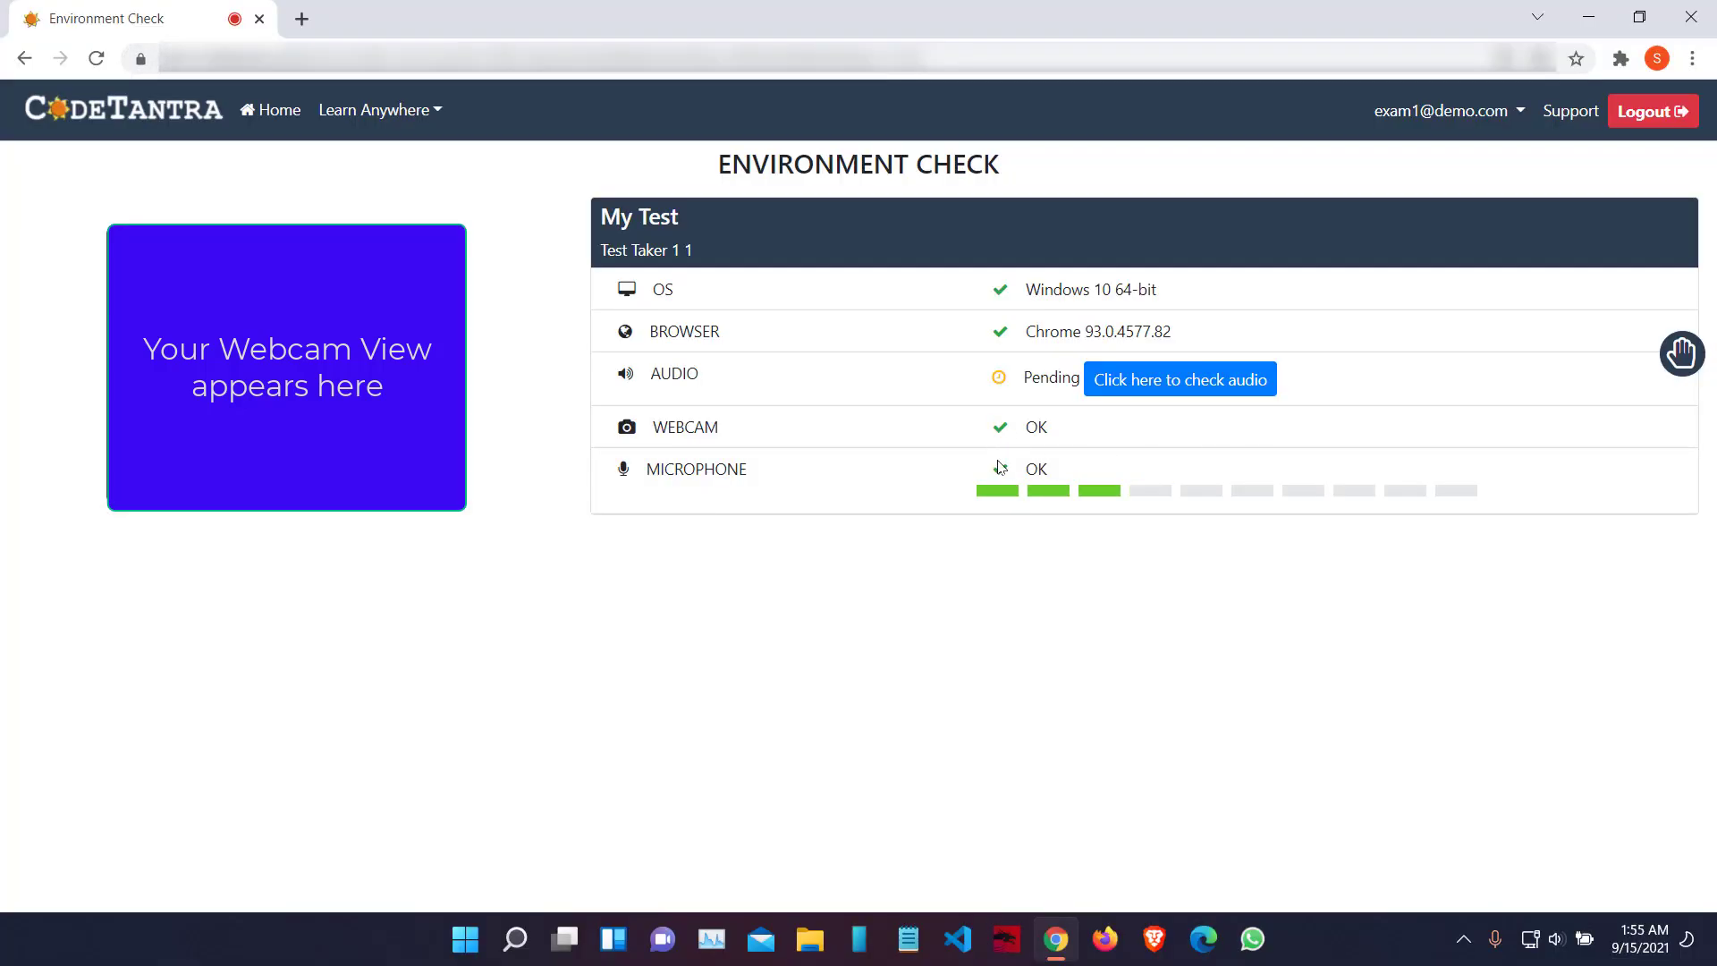
{"action": "left_click", "coordinate": [1167, 391]}
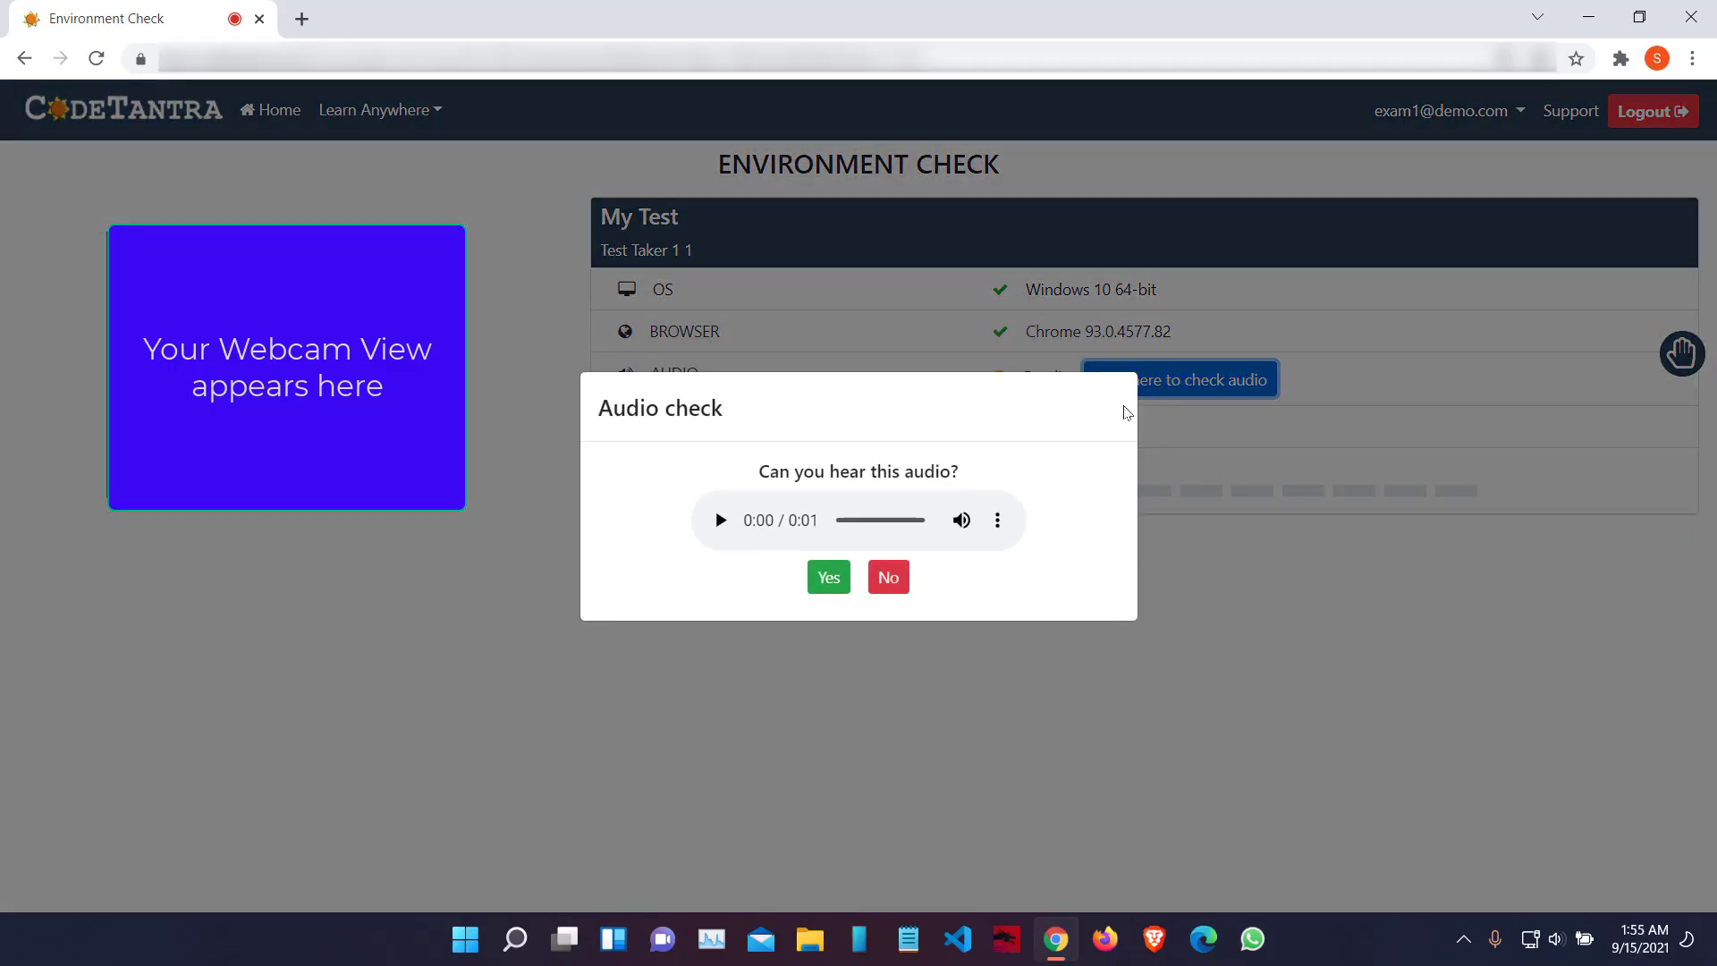
- Play the sample audio and confirm it is audible so all five checks pass
{"action": "left_click", "coordinate": [715, 522]}
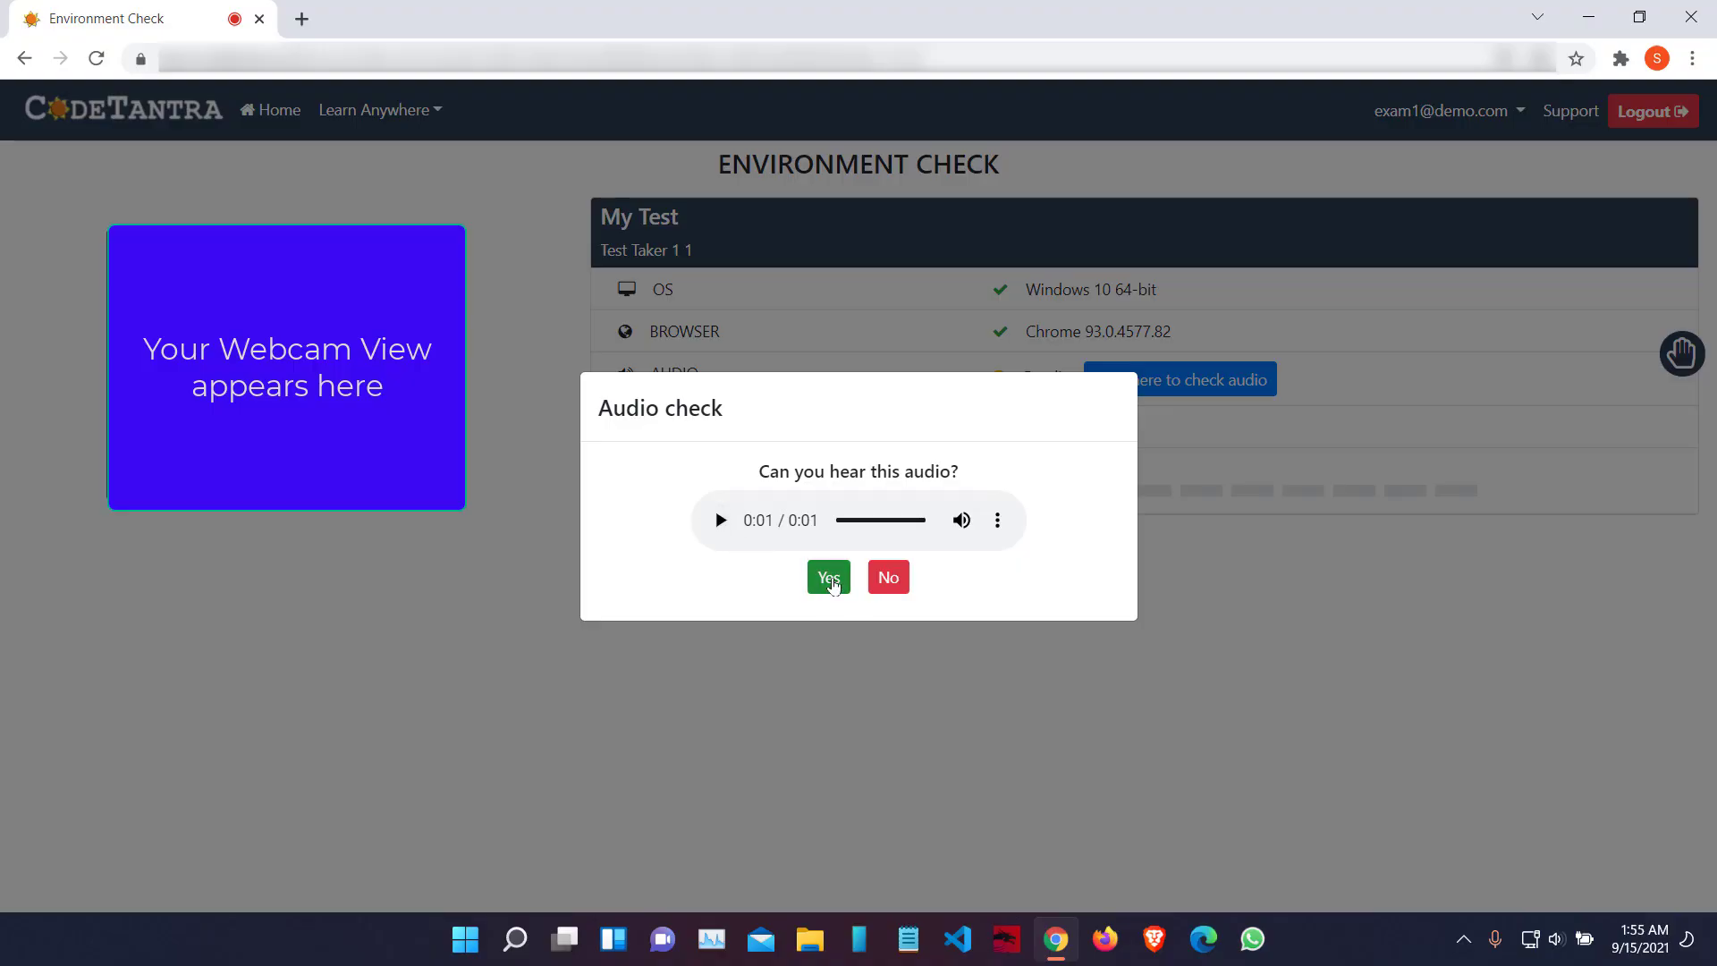
{"action": "left_click", "coordinate": [829, 580]}
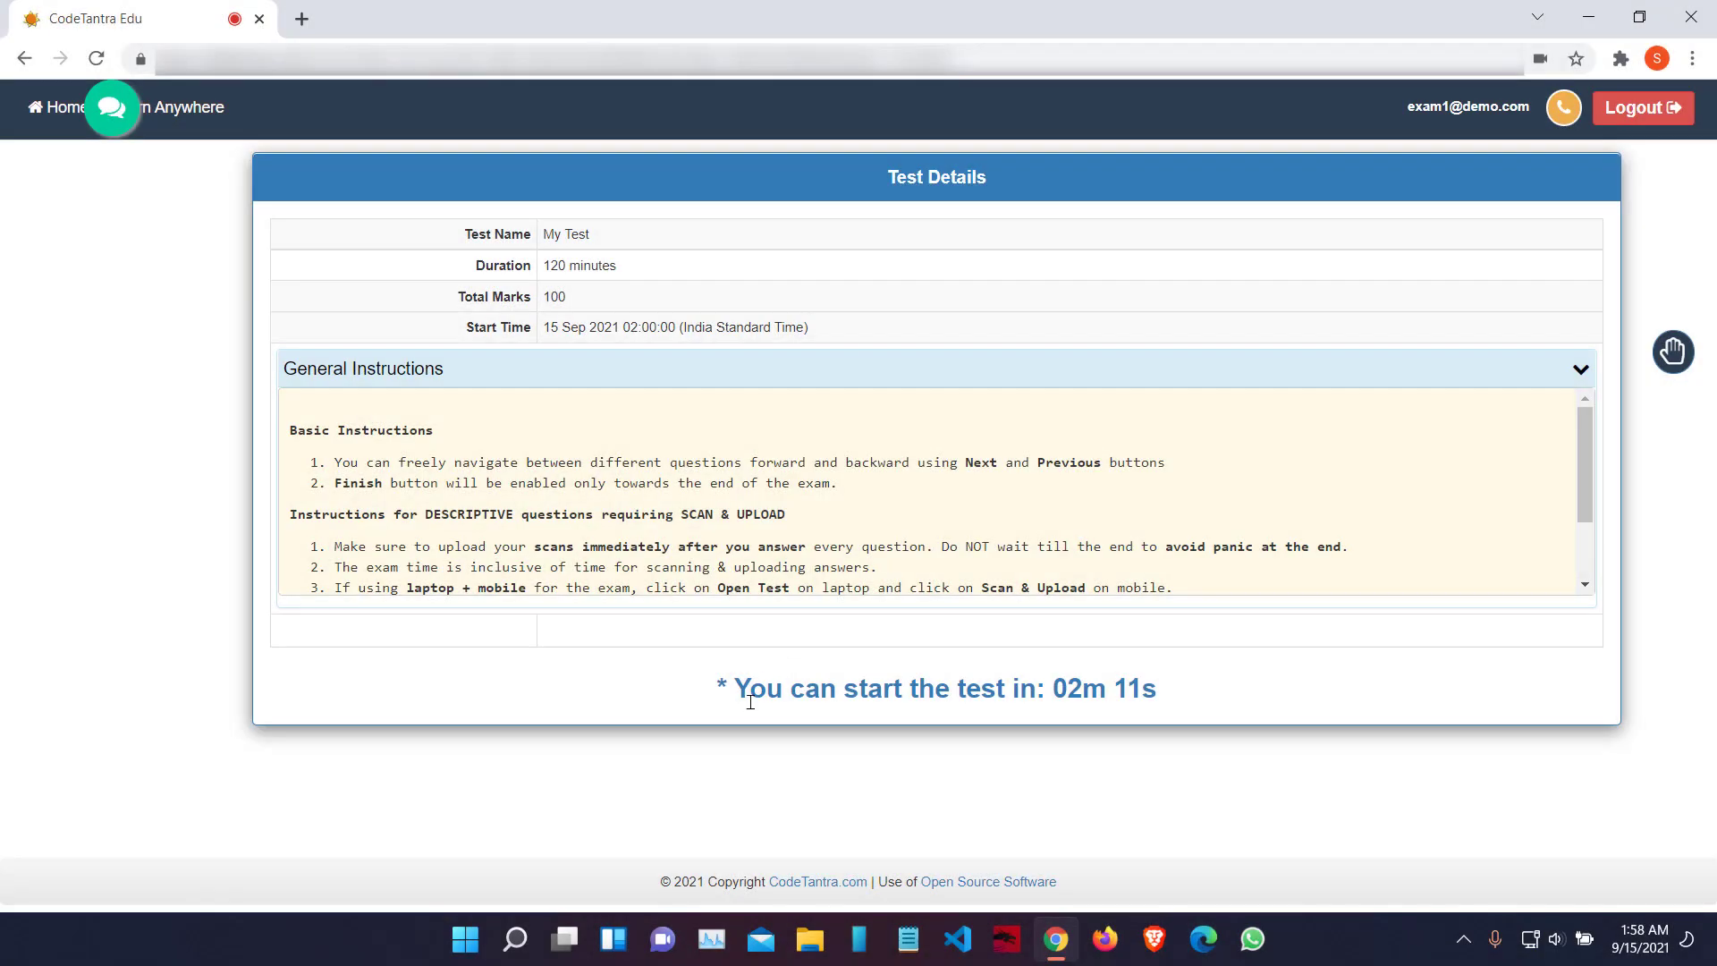
- Highlight the start countdown message while waiting for Start Test to appear
{"action": "left_click_drag", "start_coordinate": [734, 693], "coordinate": [1177, 706]}
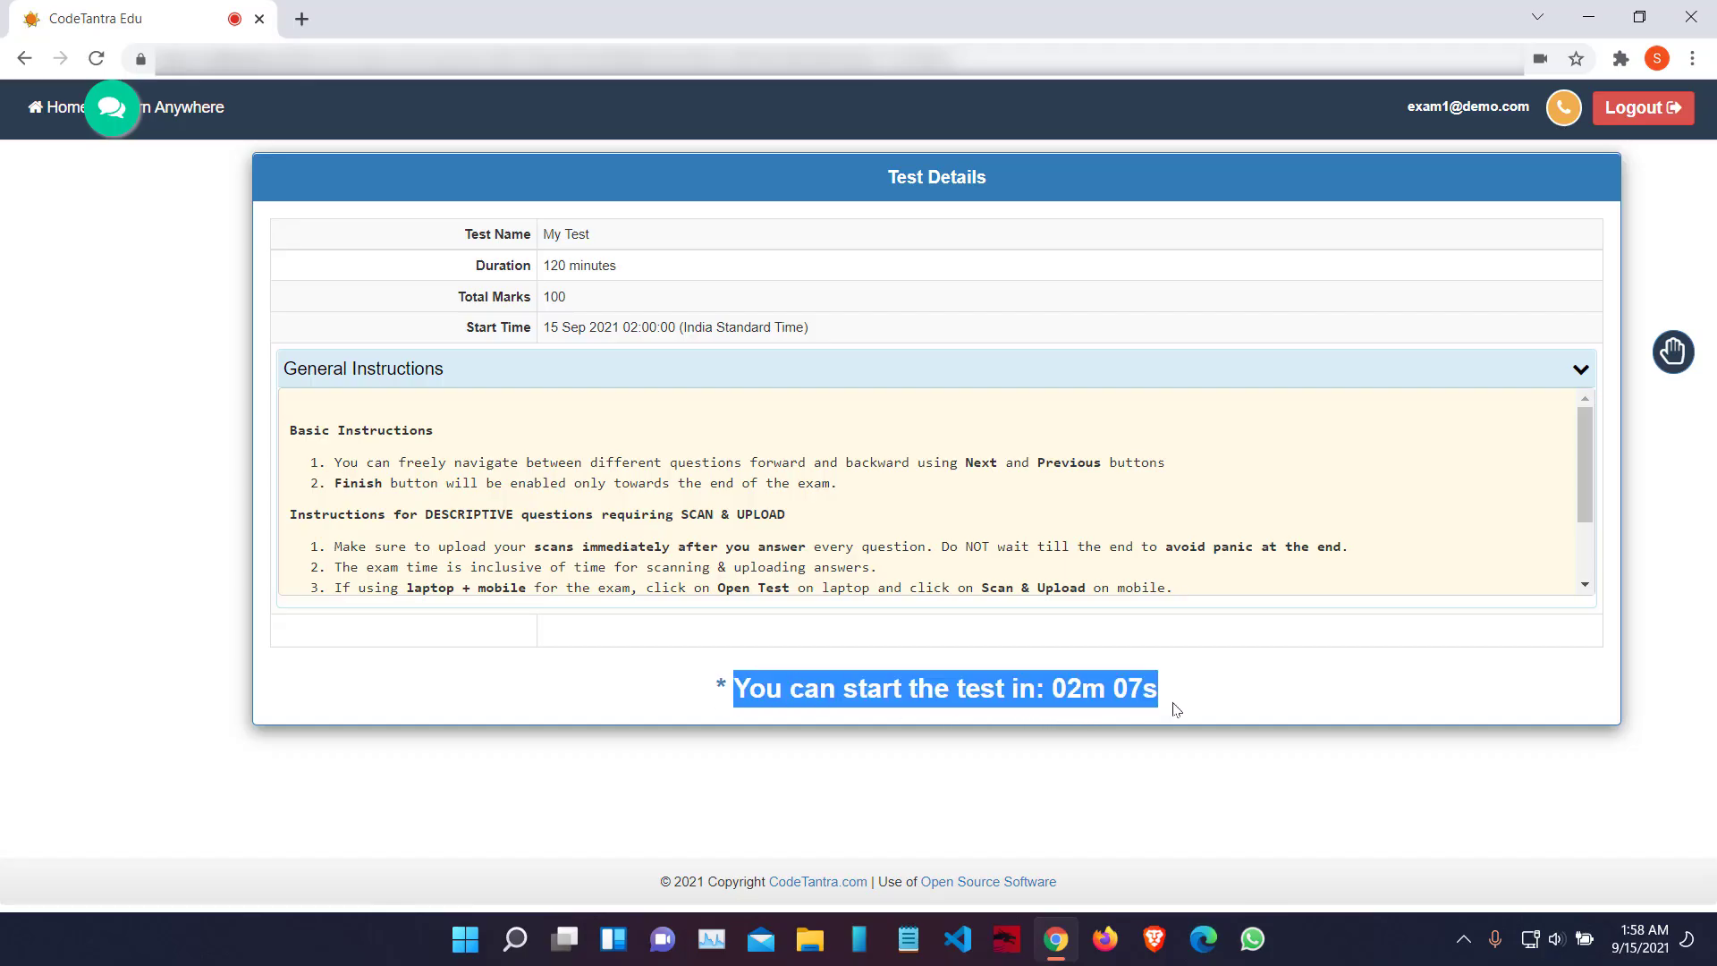
{"action": "left_click", "coordinate": [1178, 703]}
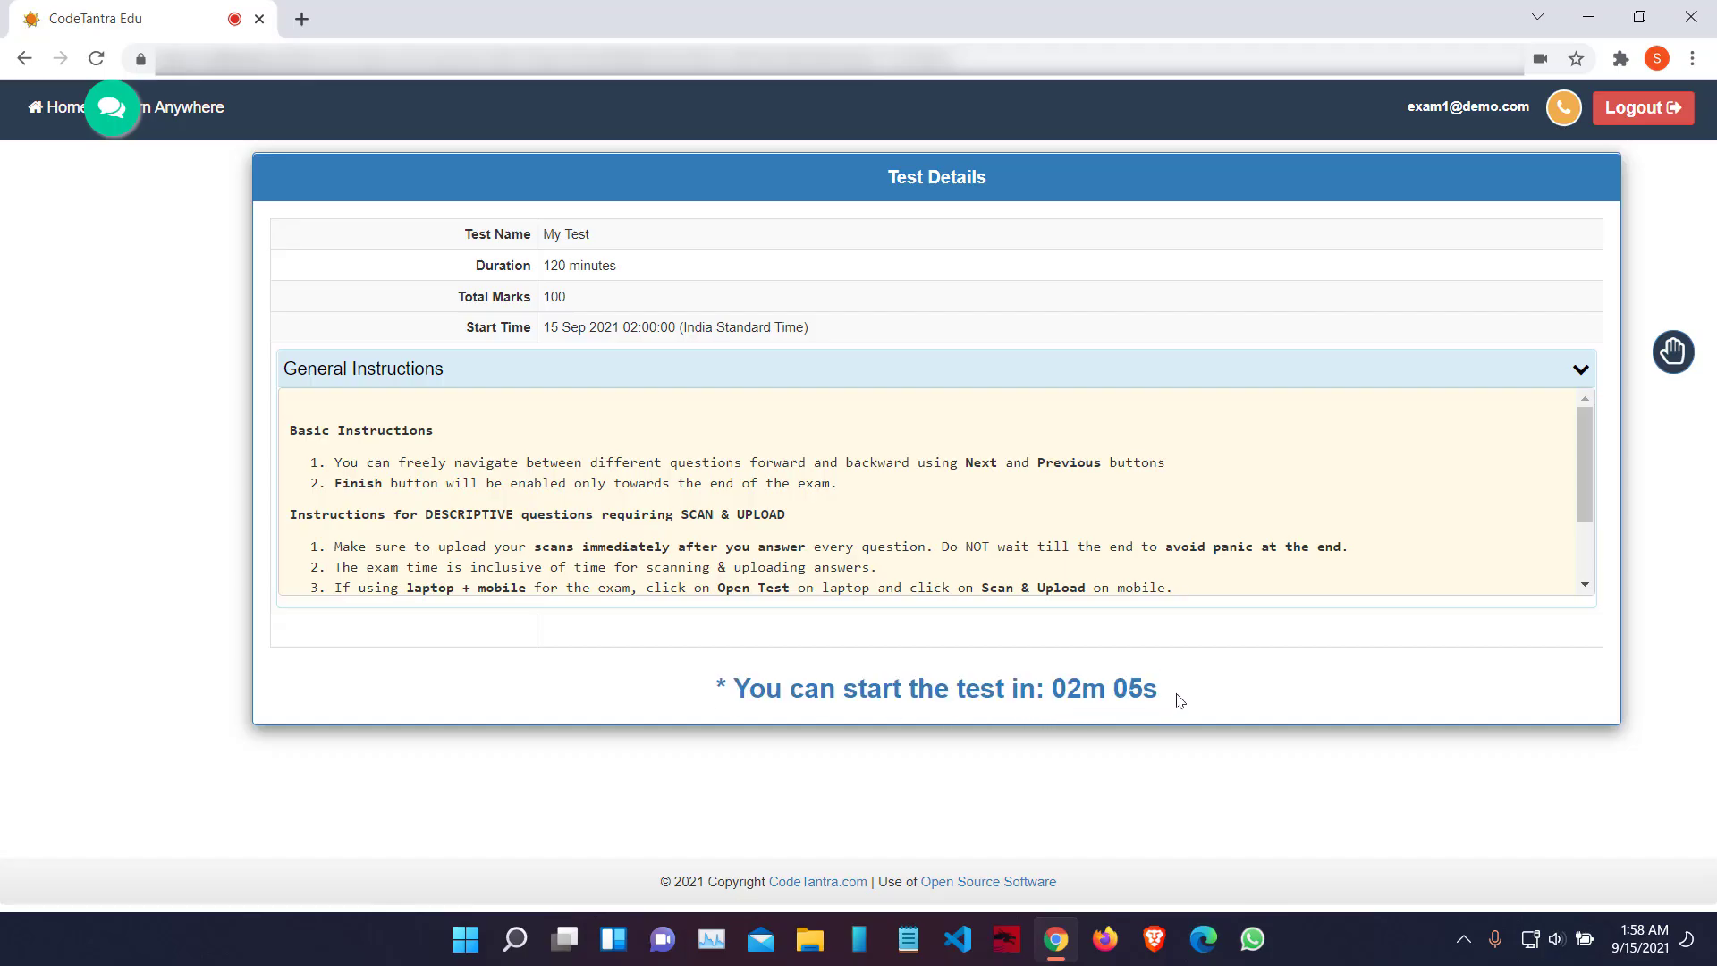
{"action": "left_click_drag", "start_coordinate": [1056, 691], "coordinate": [1154, 693]}
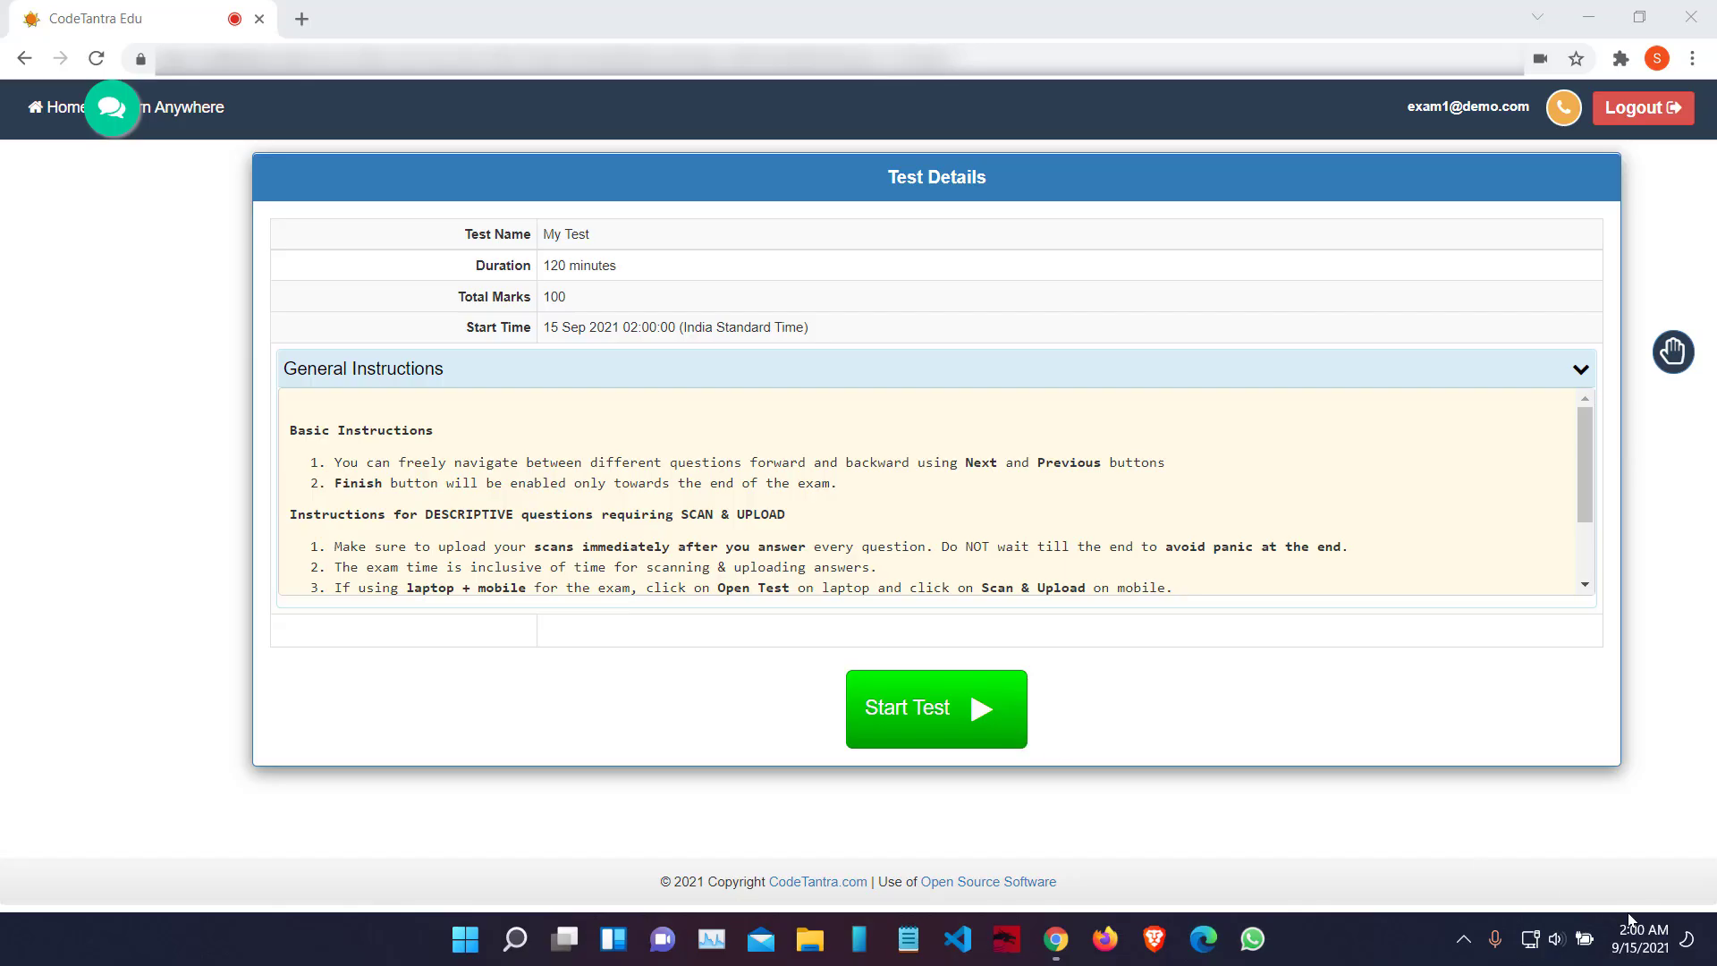
- Start My Test and review the Upload answer sheets question and its mobile-device note
{"action": "left_click", "coordinate": [925, 710]}
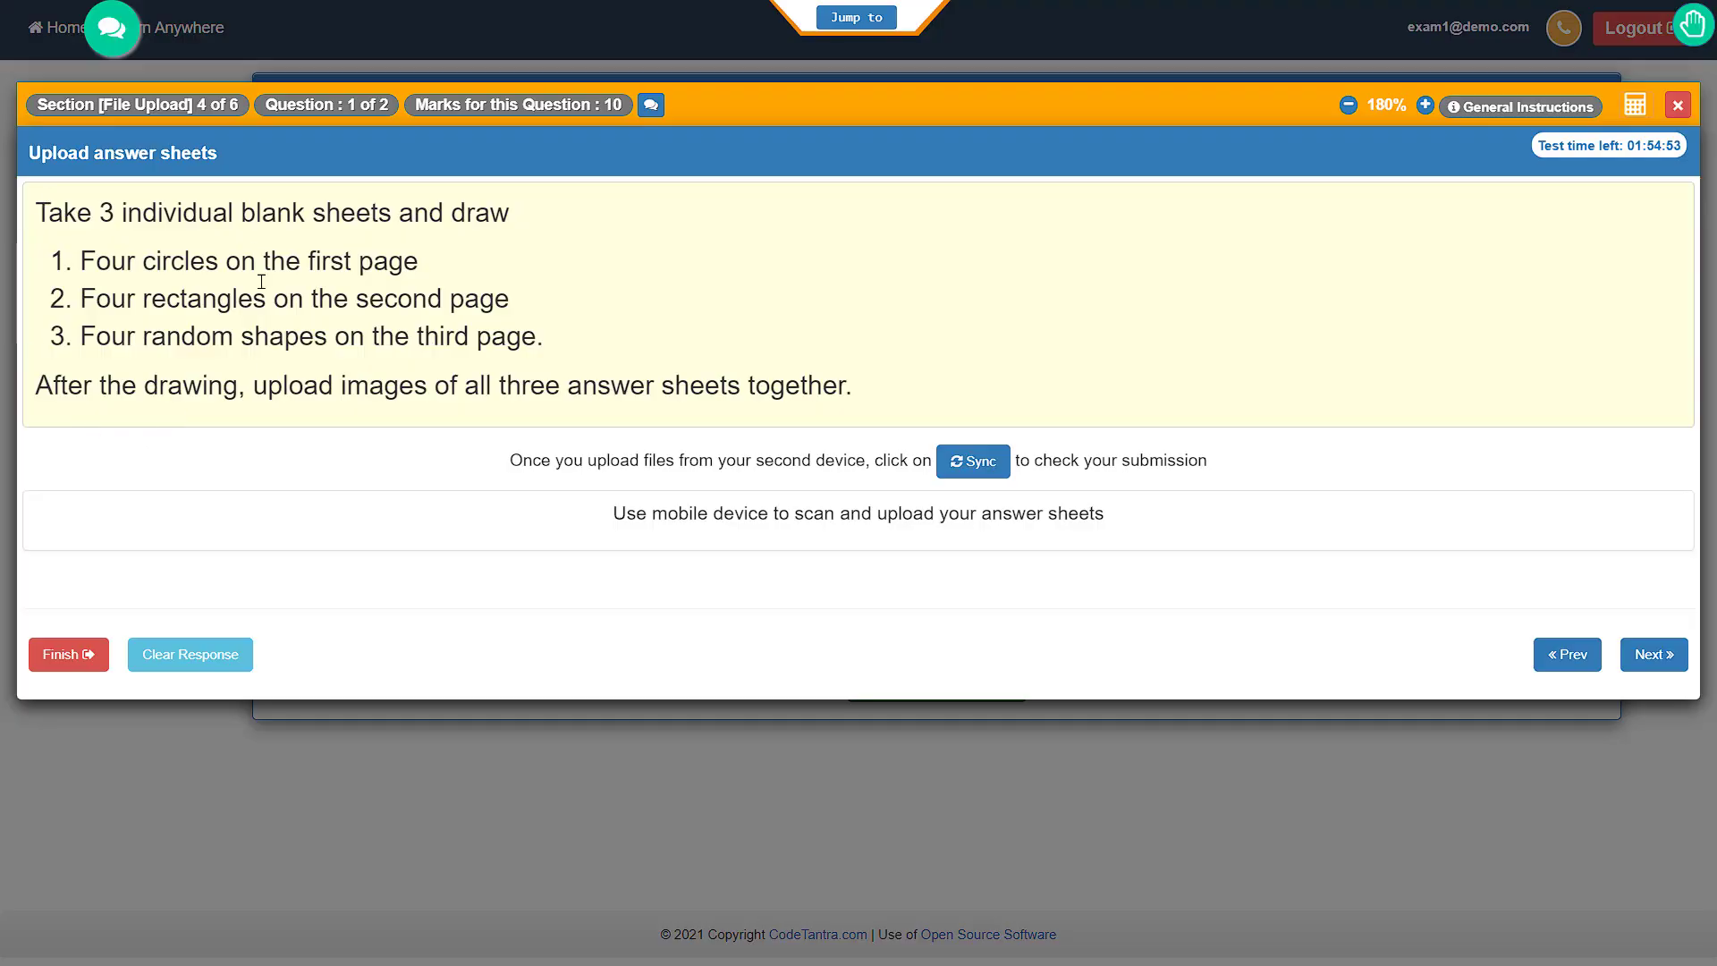
{"action": "left_click_drag", "start_coordinate": [26, 156], "coordinate": [224, 161]}
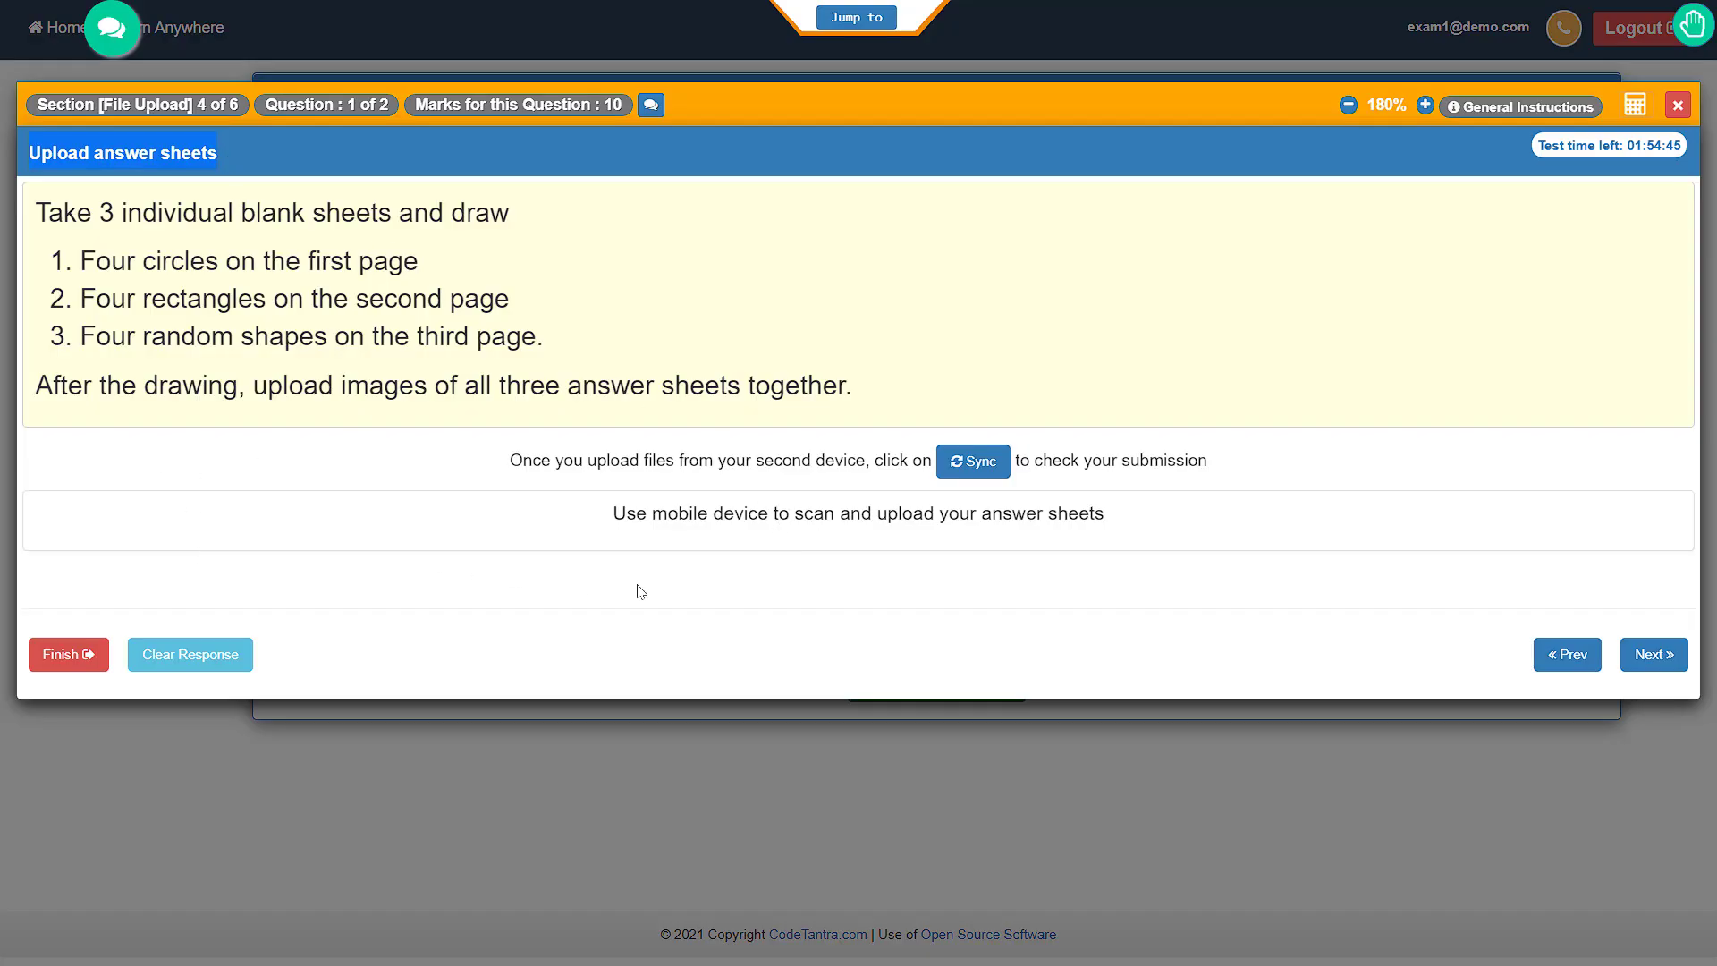
{"action": "left_click_drag", "start_coordinate": [609, 513], "coordinate": [1160, 521]}
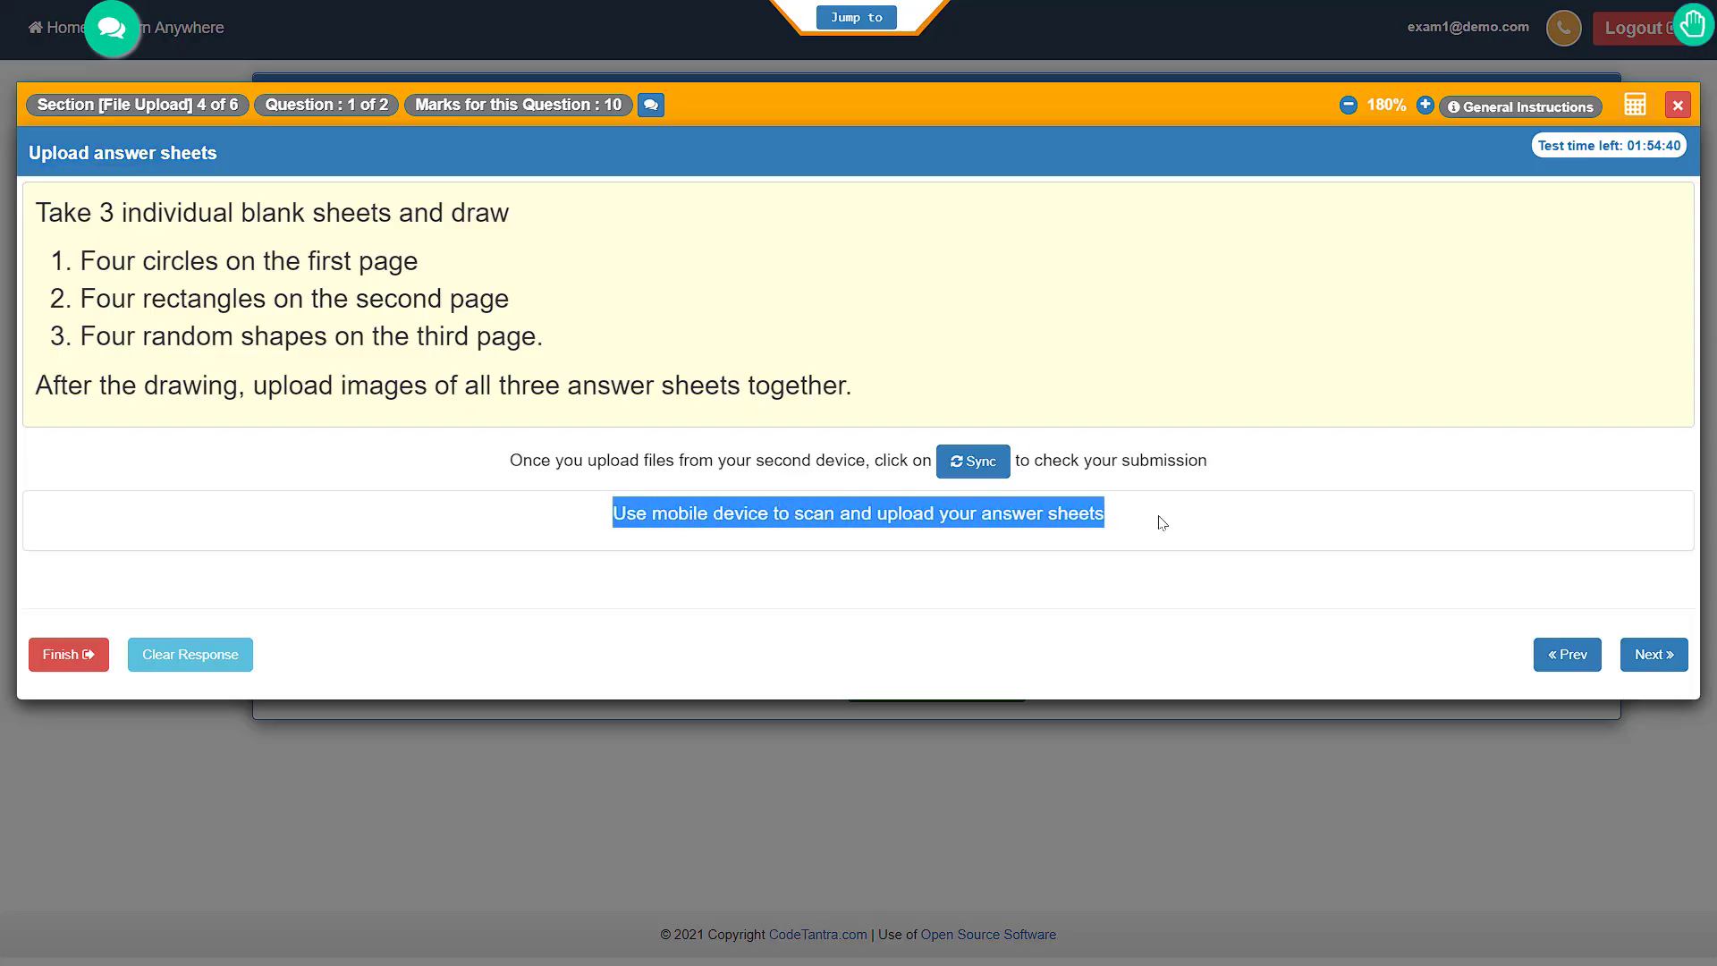
{"action": "left_click", "coordinate": [674, 368]}
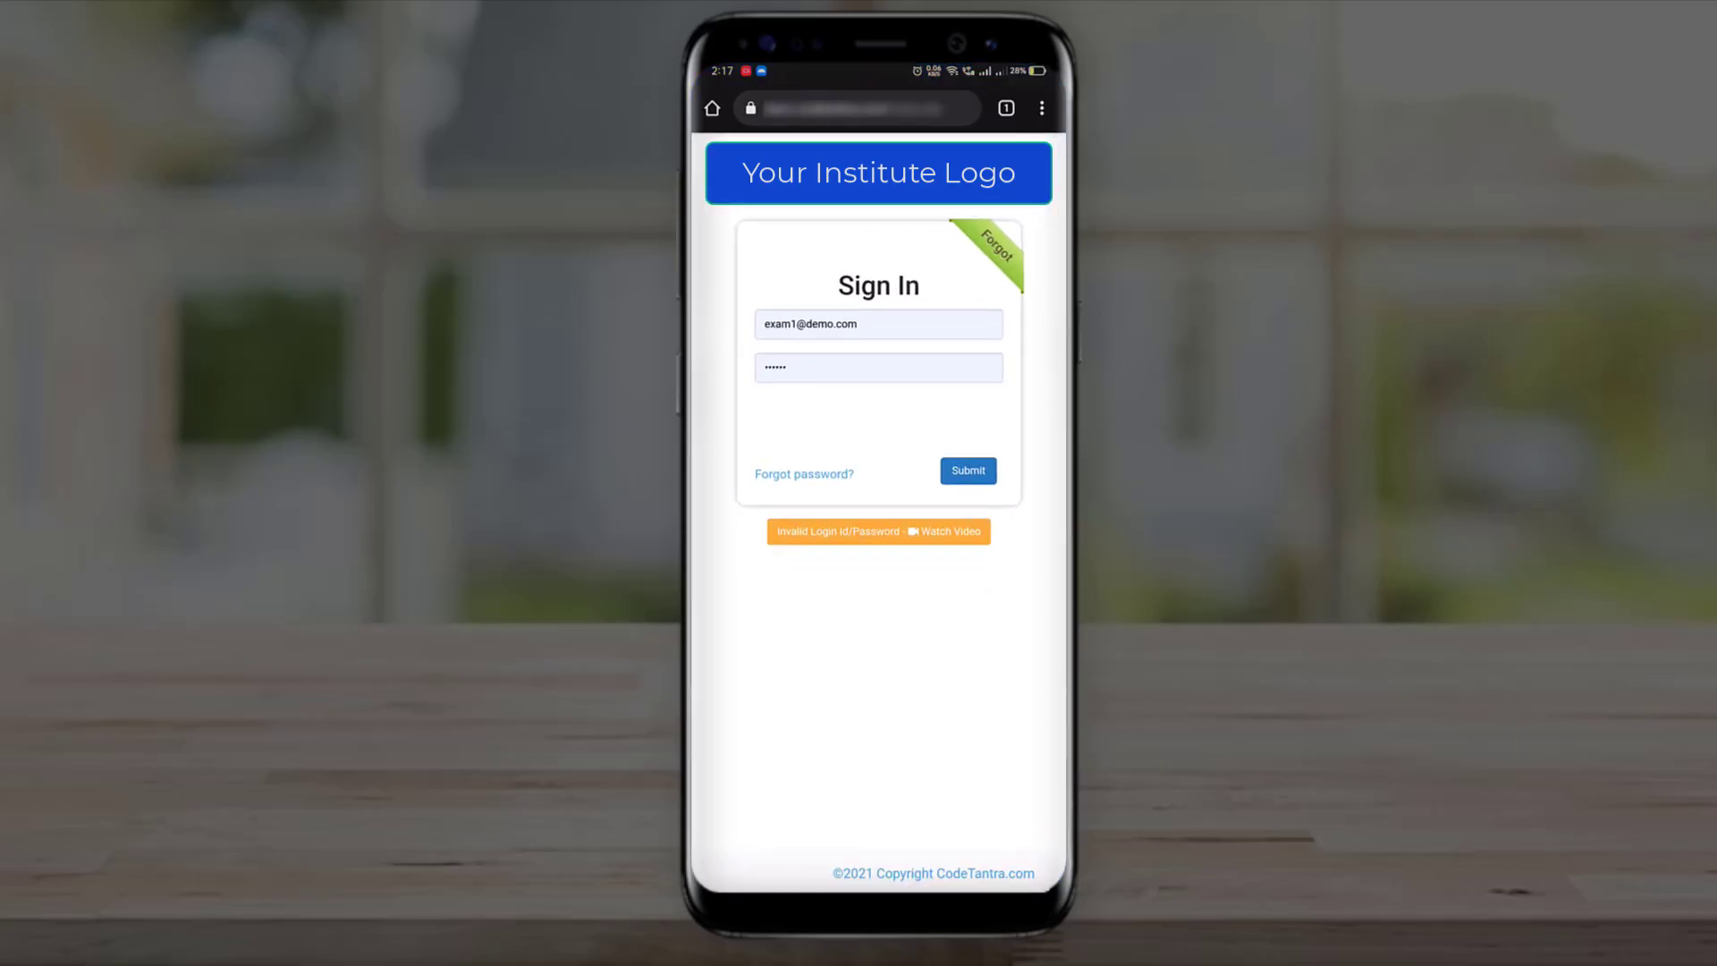
- Sign in to CodeTantra on the phone and open its Tests list
{"action": "left_click", "coordinate": [854, 108]}
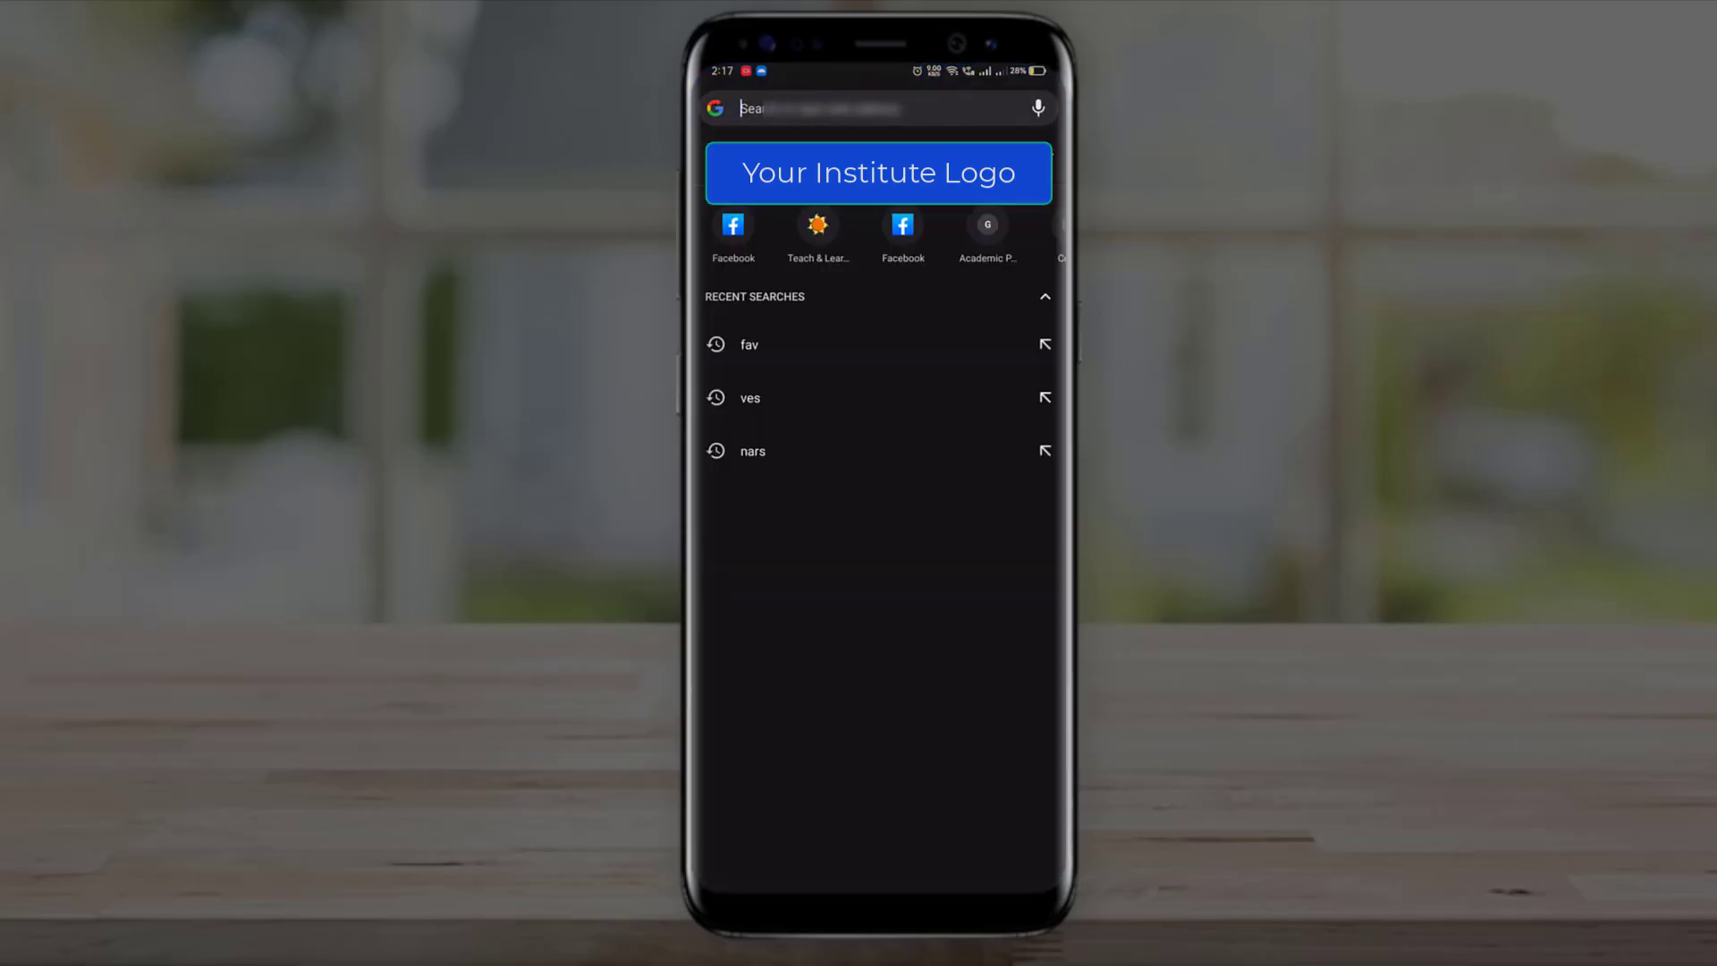
{"action": "key", "text": "Return"}
{"action": "left_click", "coordinate": [931, 801]}
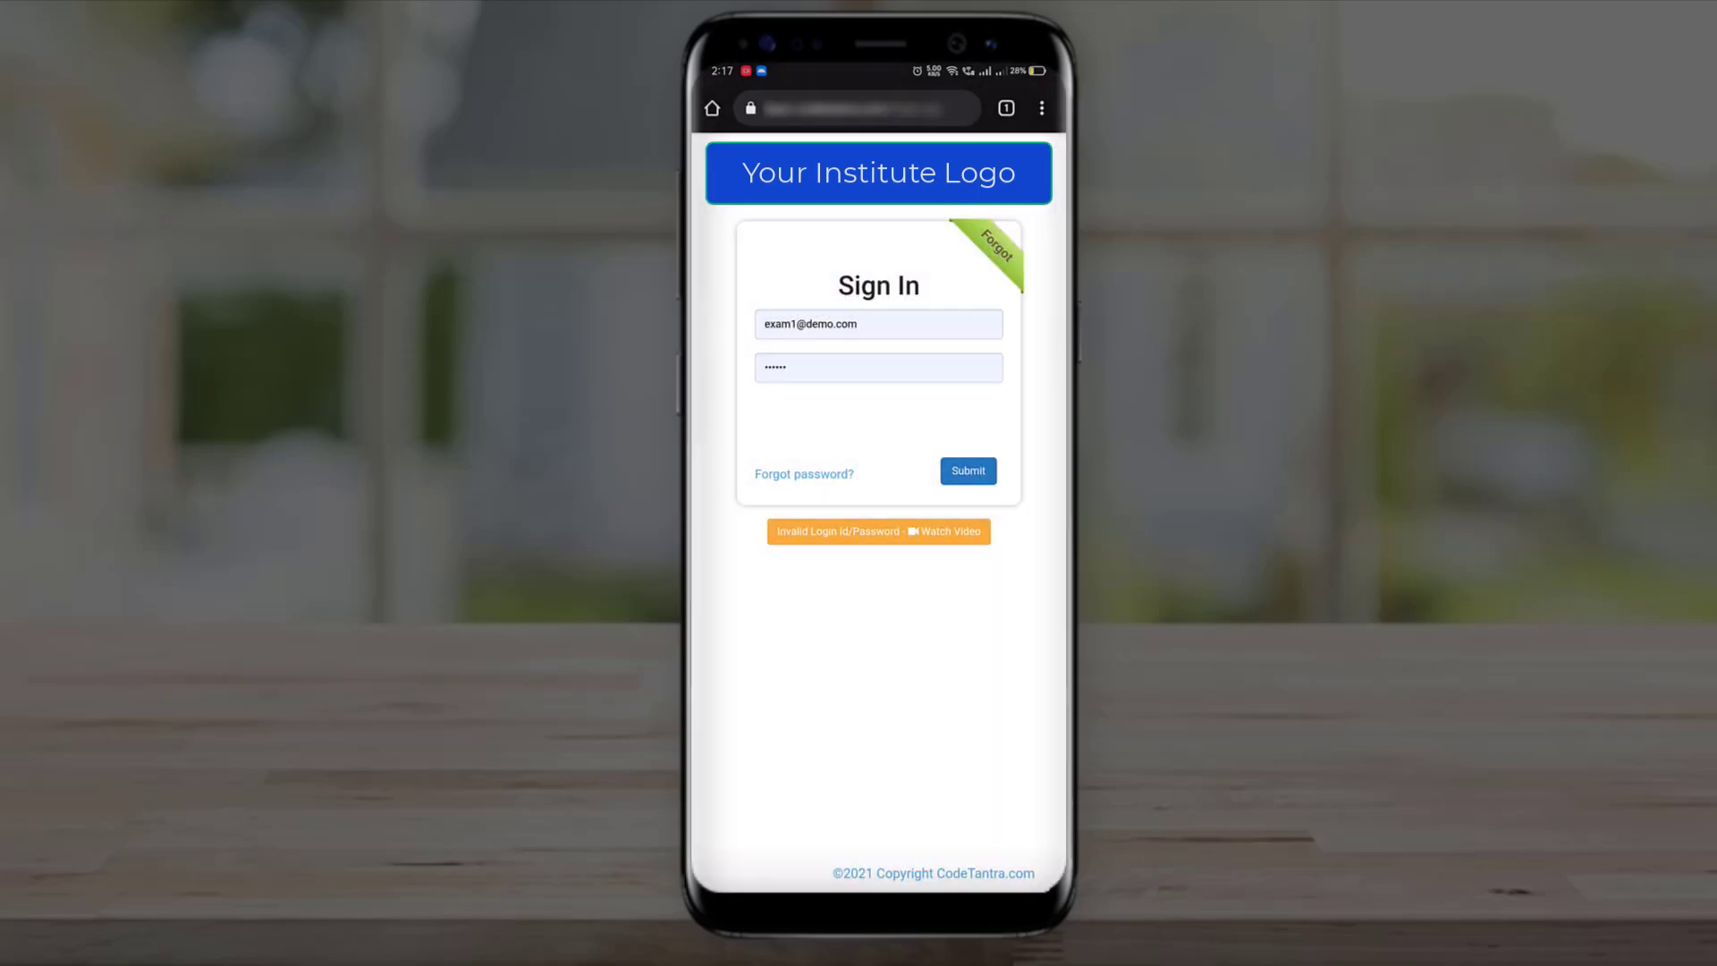
{"action": "left_click", "coordinate": [968, 471]}
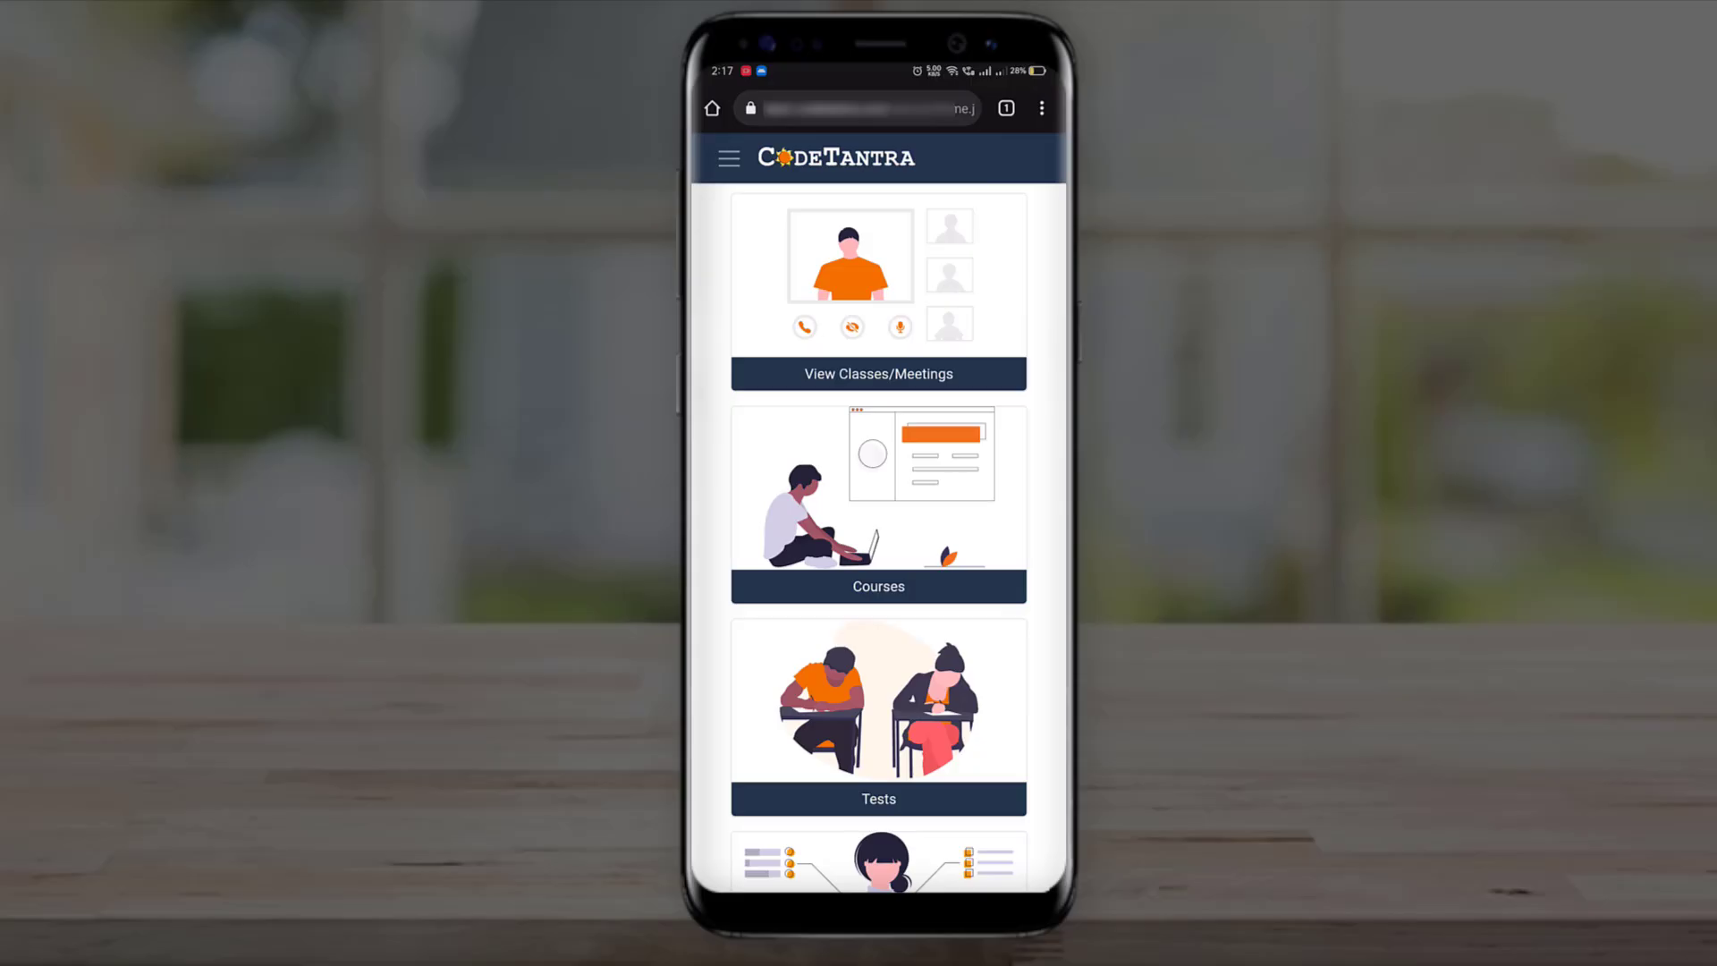
{"action": "left_click", "coordinate": [879, 716]}
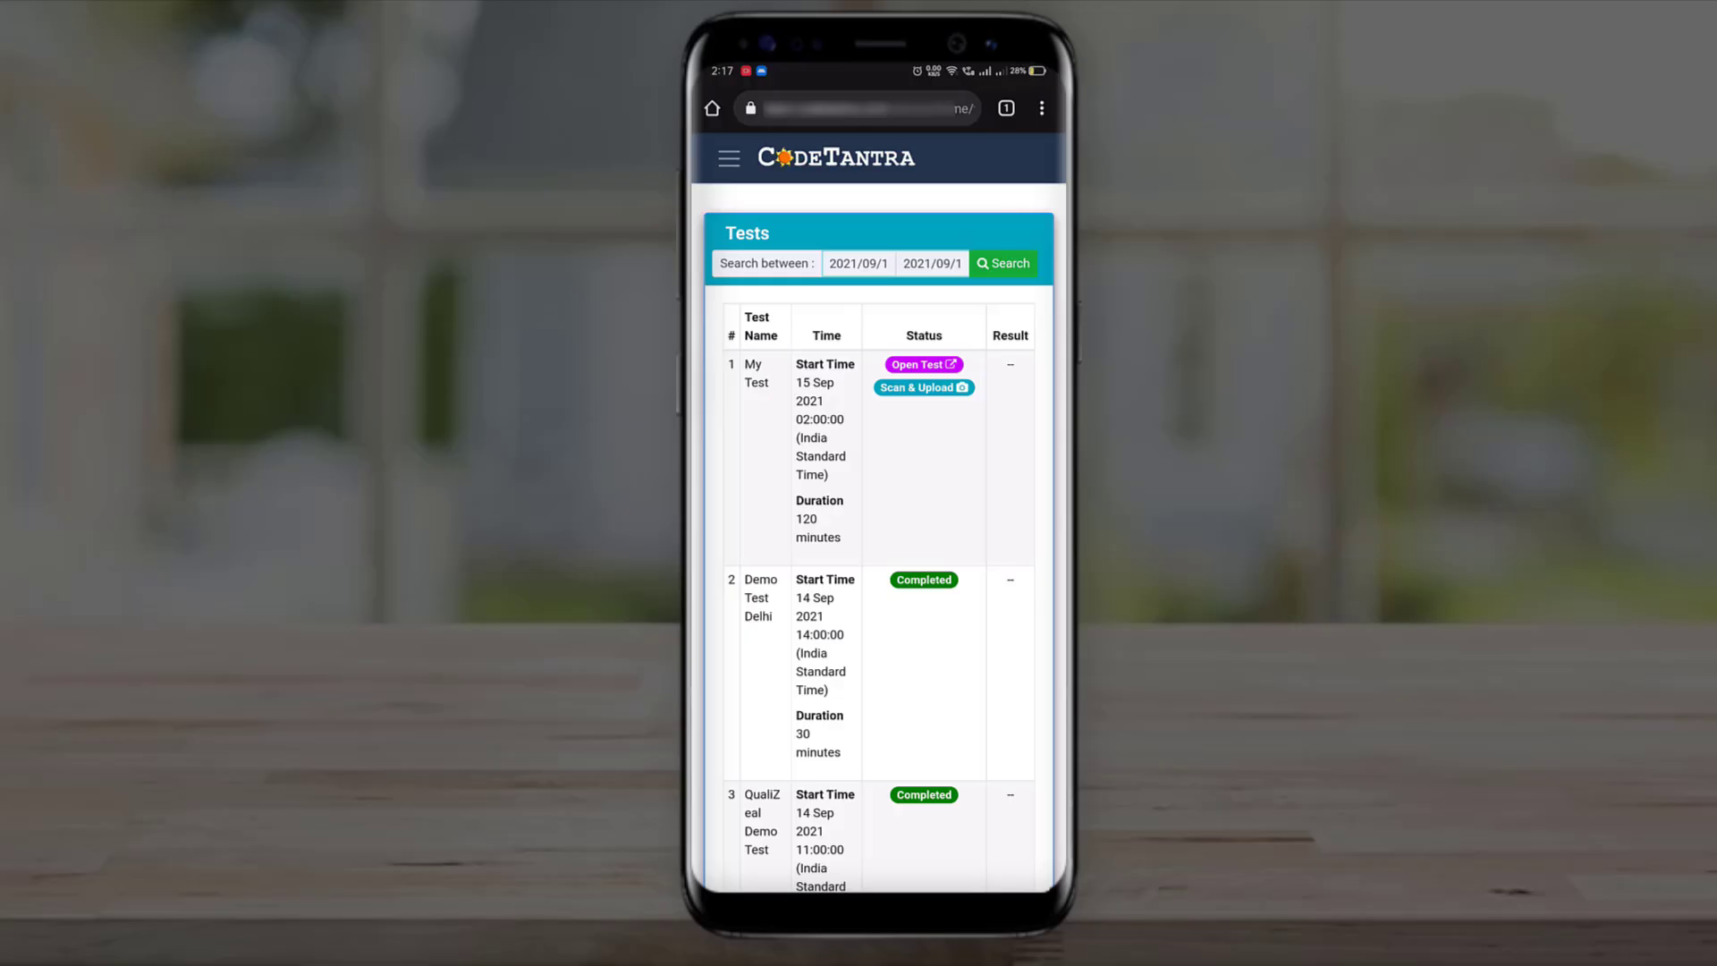
- Choose Scan & Upload next to My Test on the phone
{"action": "left_click", "coordinate": [953, 389]}
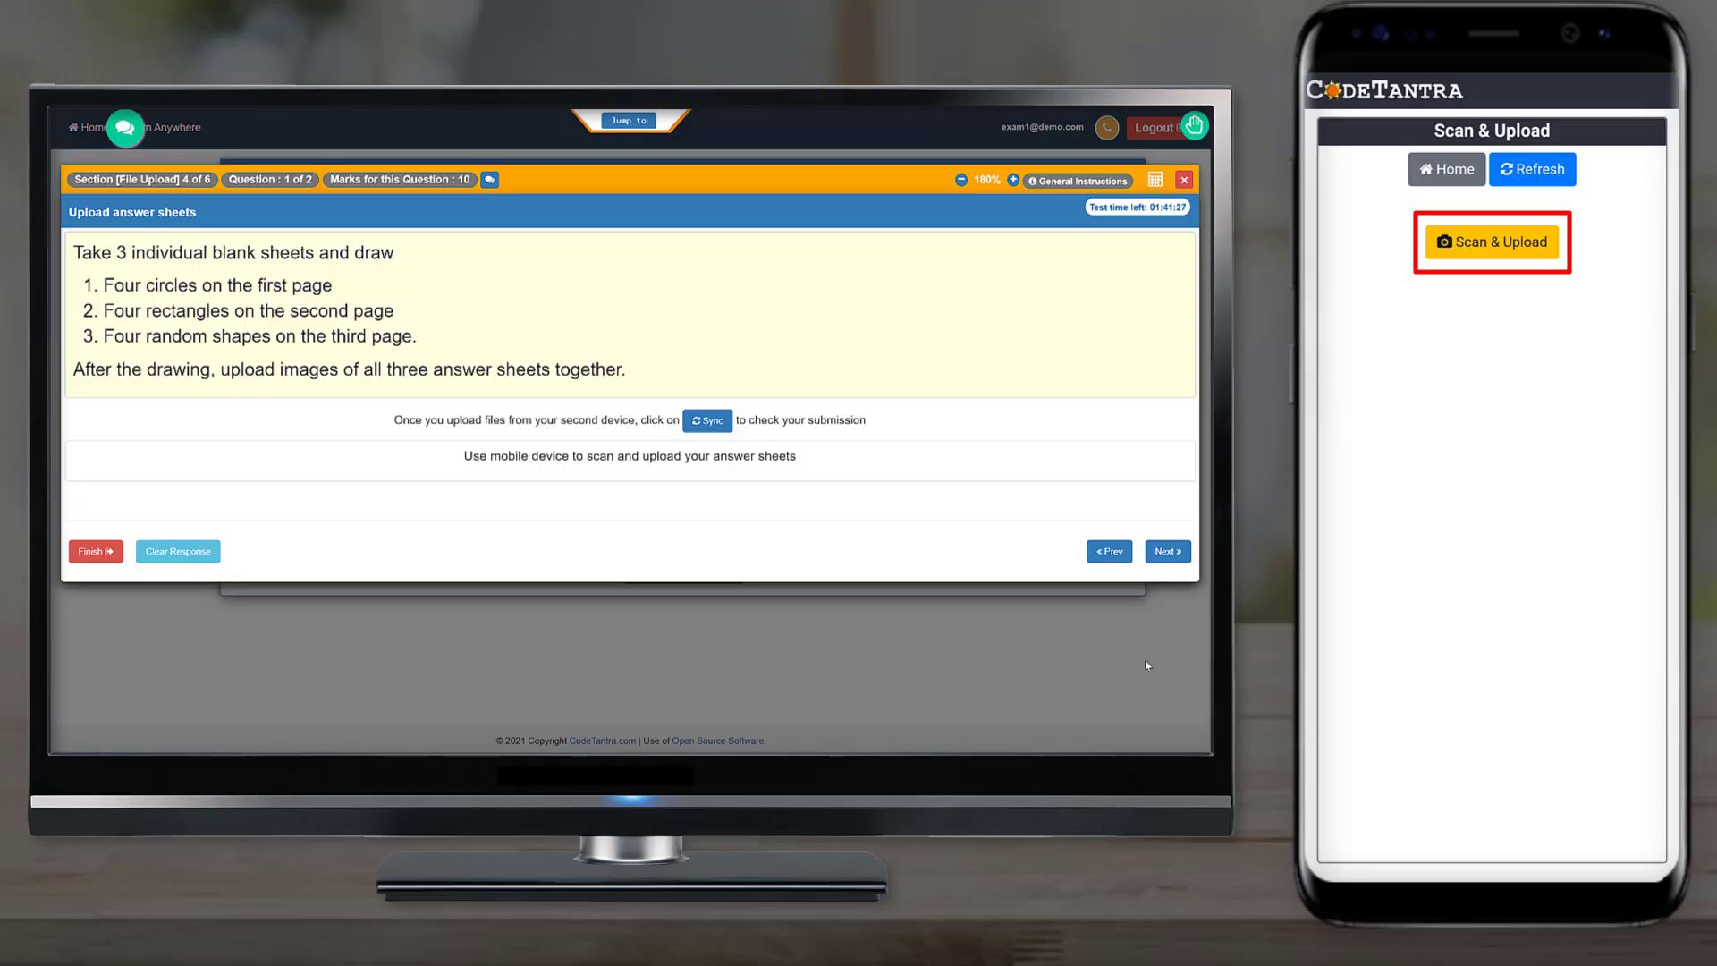
- Begin scanning the answer sheets with the phone camera
{"action": "left_click", "coordinate": [1527, 239]}
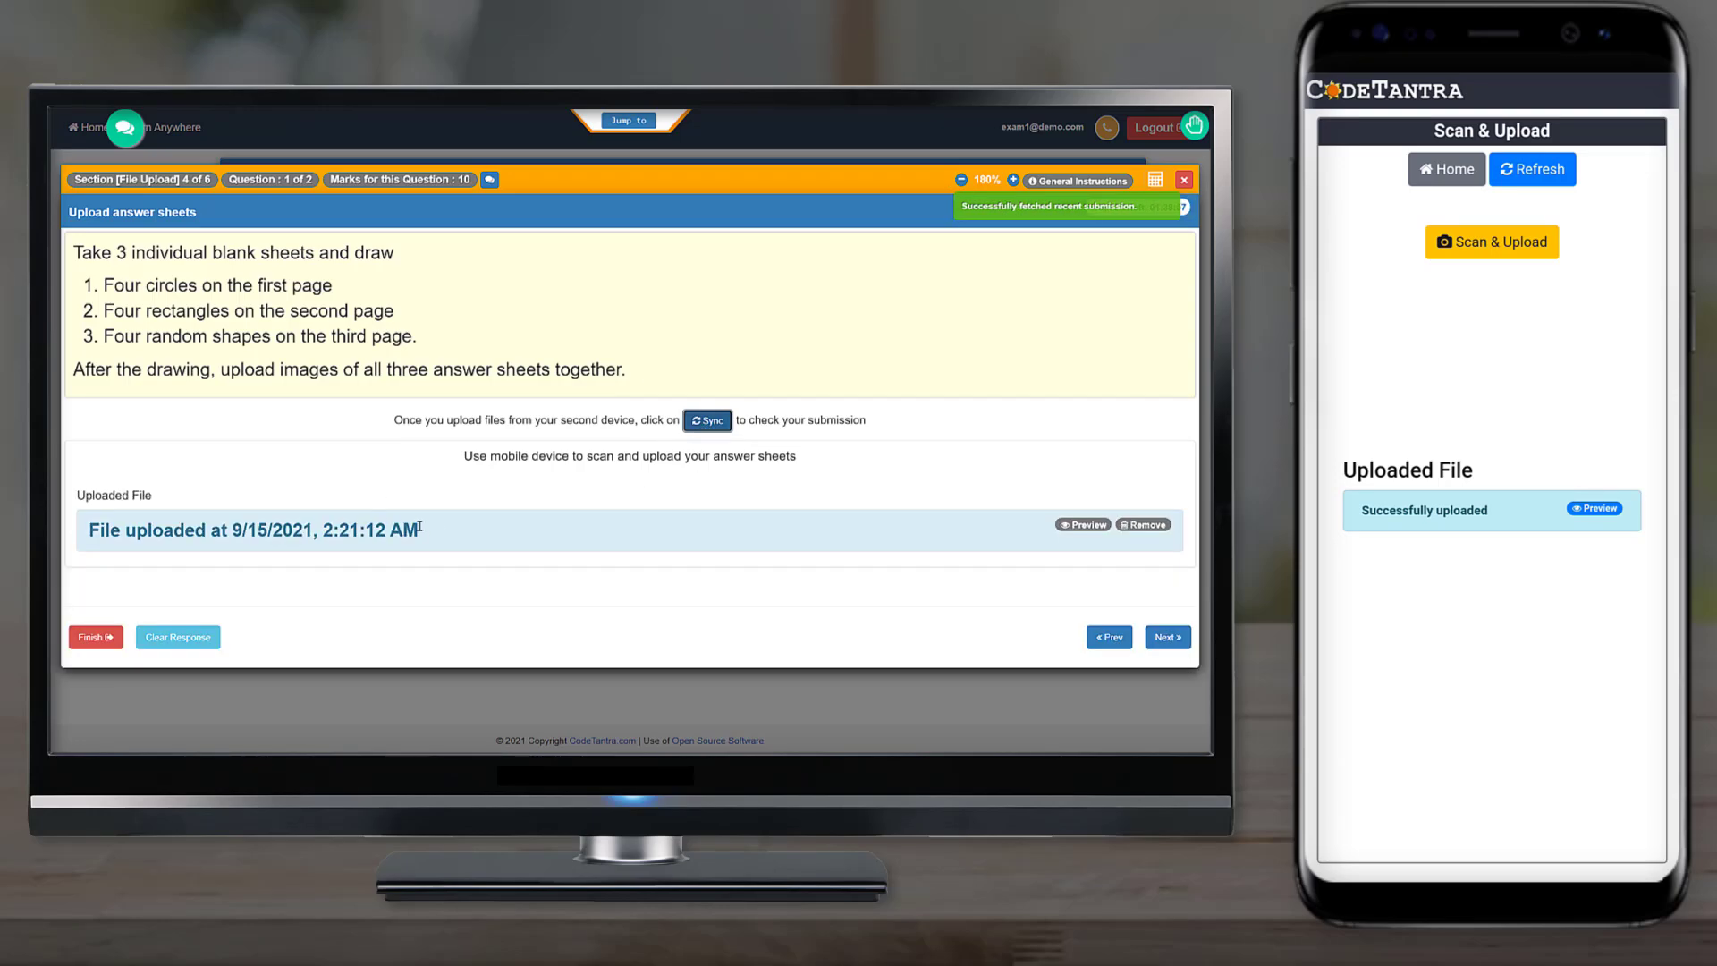
{"action": "left_click", "coordinate": [1089, 525]}
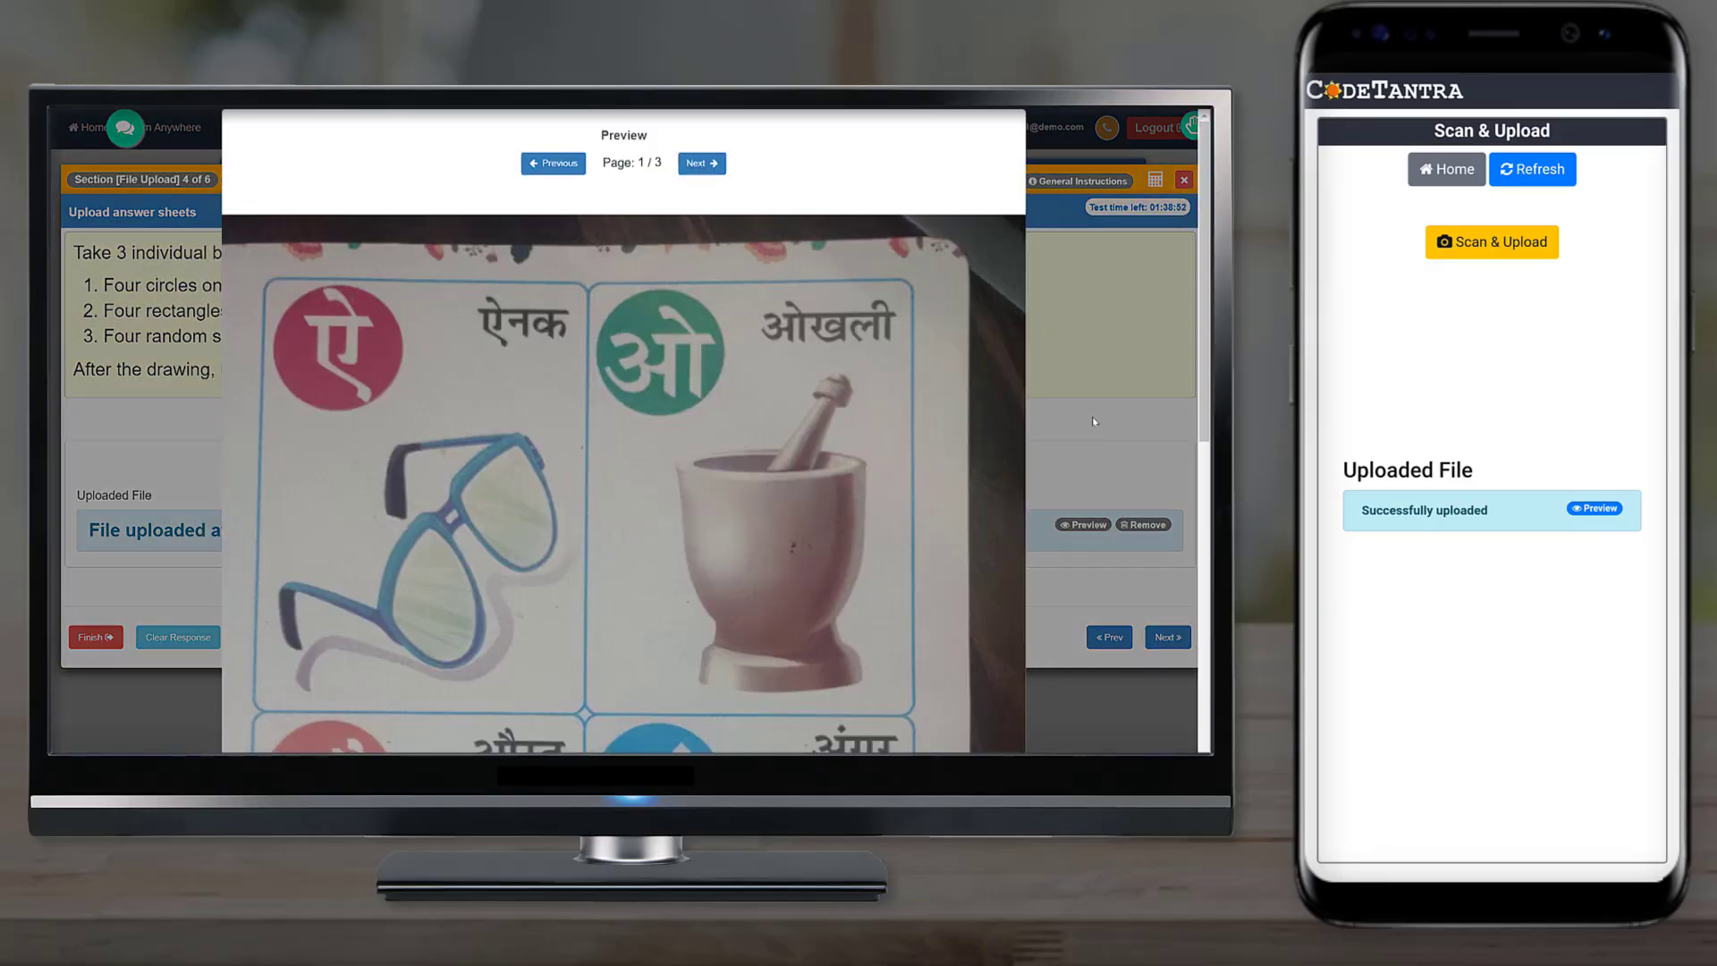
{"action": "scroll", "coordinate": [550, 457], "scroll_direction": "down", "scroll_amount": 4}
{"action": "scroll", "coordinate": [717, 560], "scroll_direction": "down", "scroll_amount": 3}
{"action": "scroll", "coordinate": [738, 556], "scroll_direction": "up", "scroll_amount": 8}
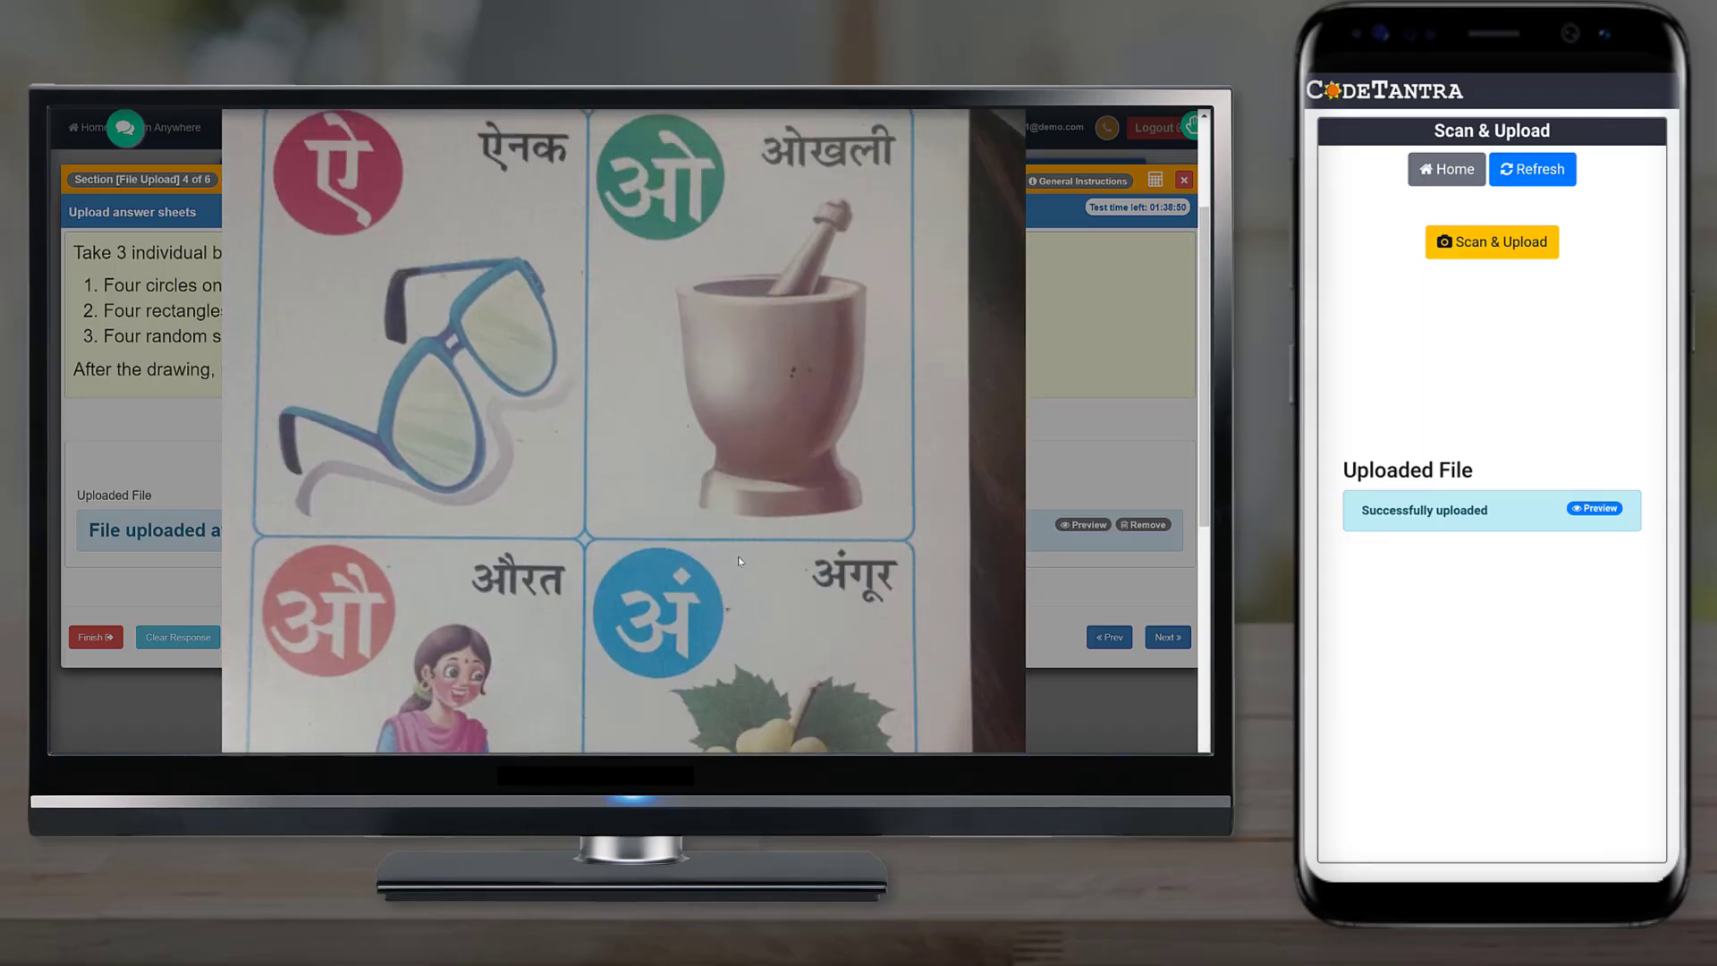
{"action": "left_click", "coordinate": [703, 166]}
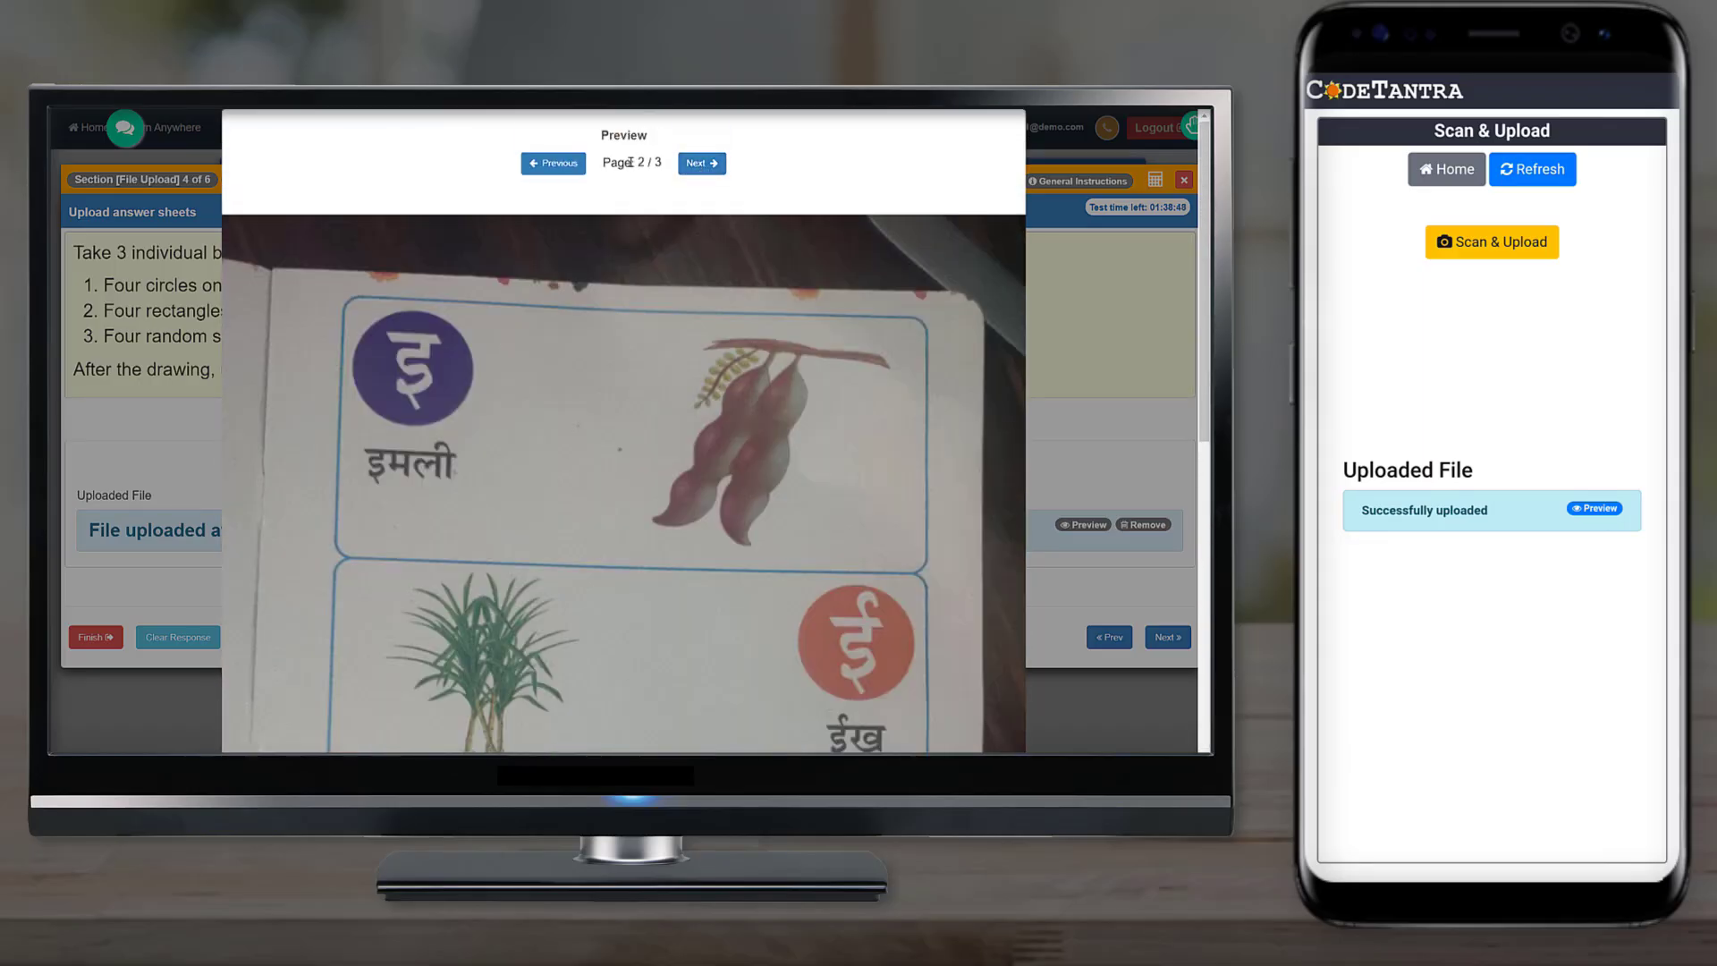
{"action": "left_click", "coordinate": [701, 166]}
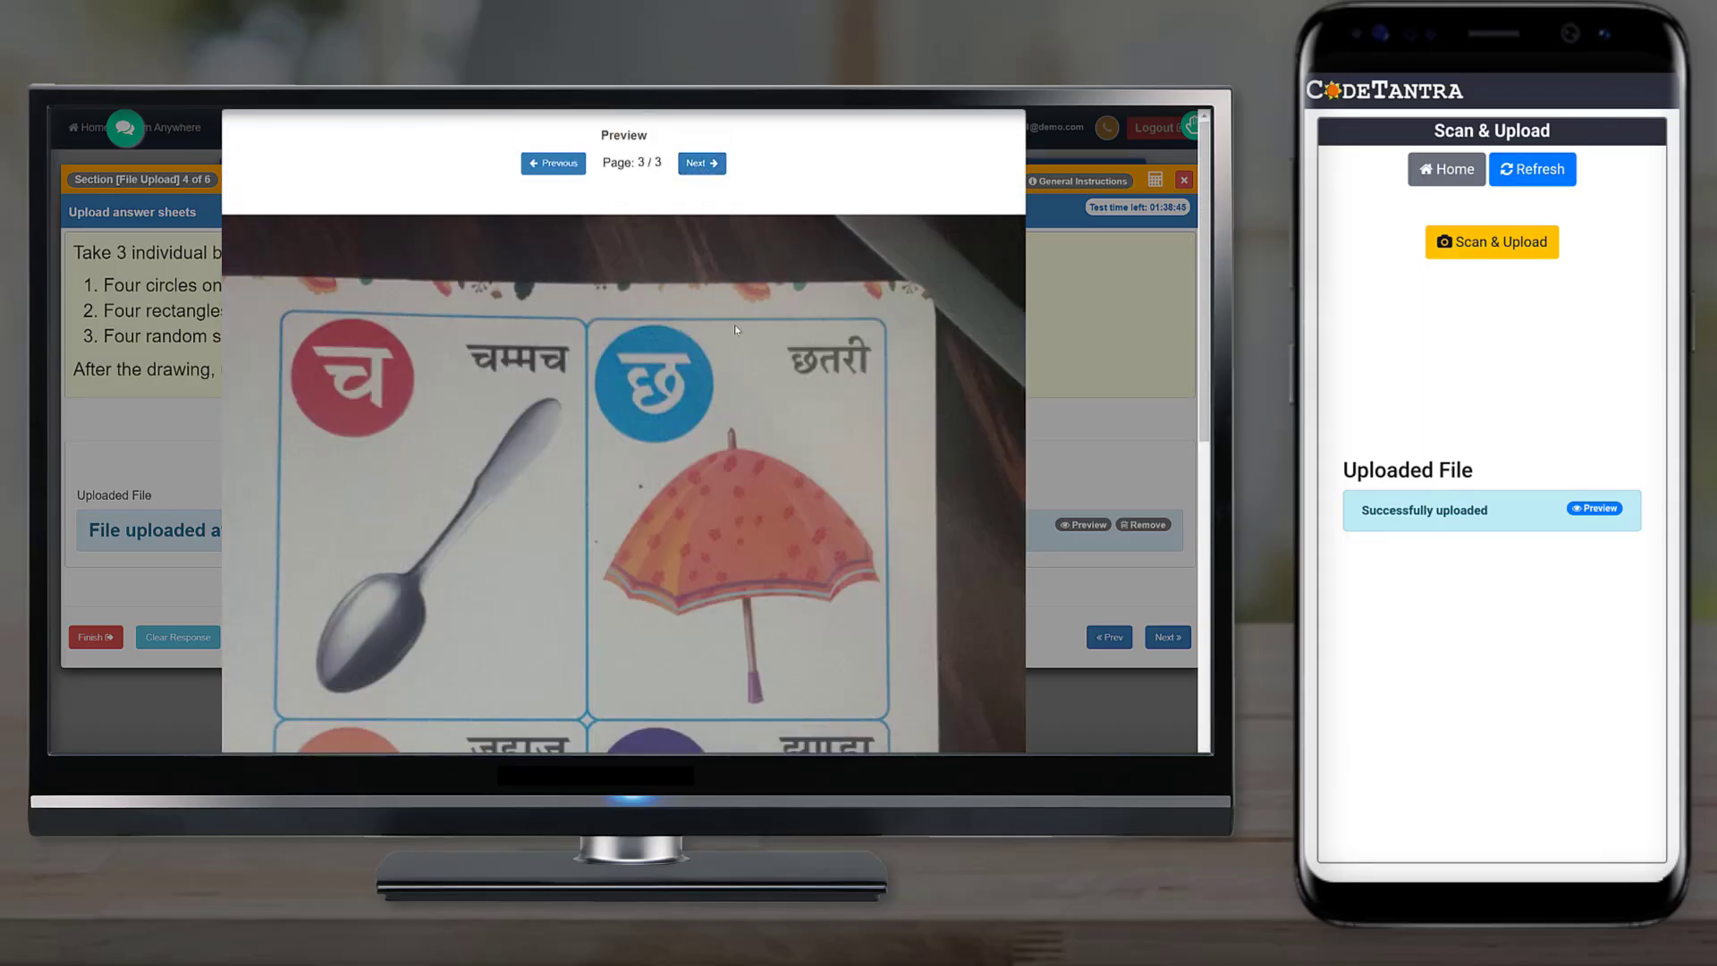
{"action": "scroll", "coordinate": [744, 467], "scroll_direction": "down", "scroll_amount": 6}
{"action": "left_click", "coordinate": [989, 739]}
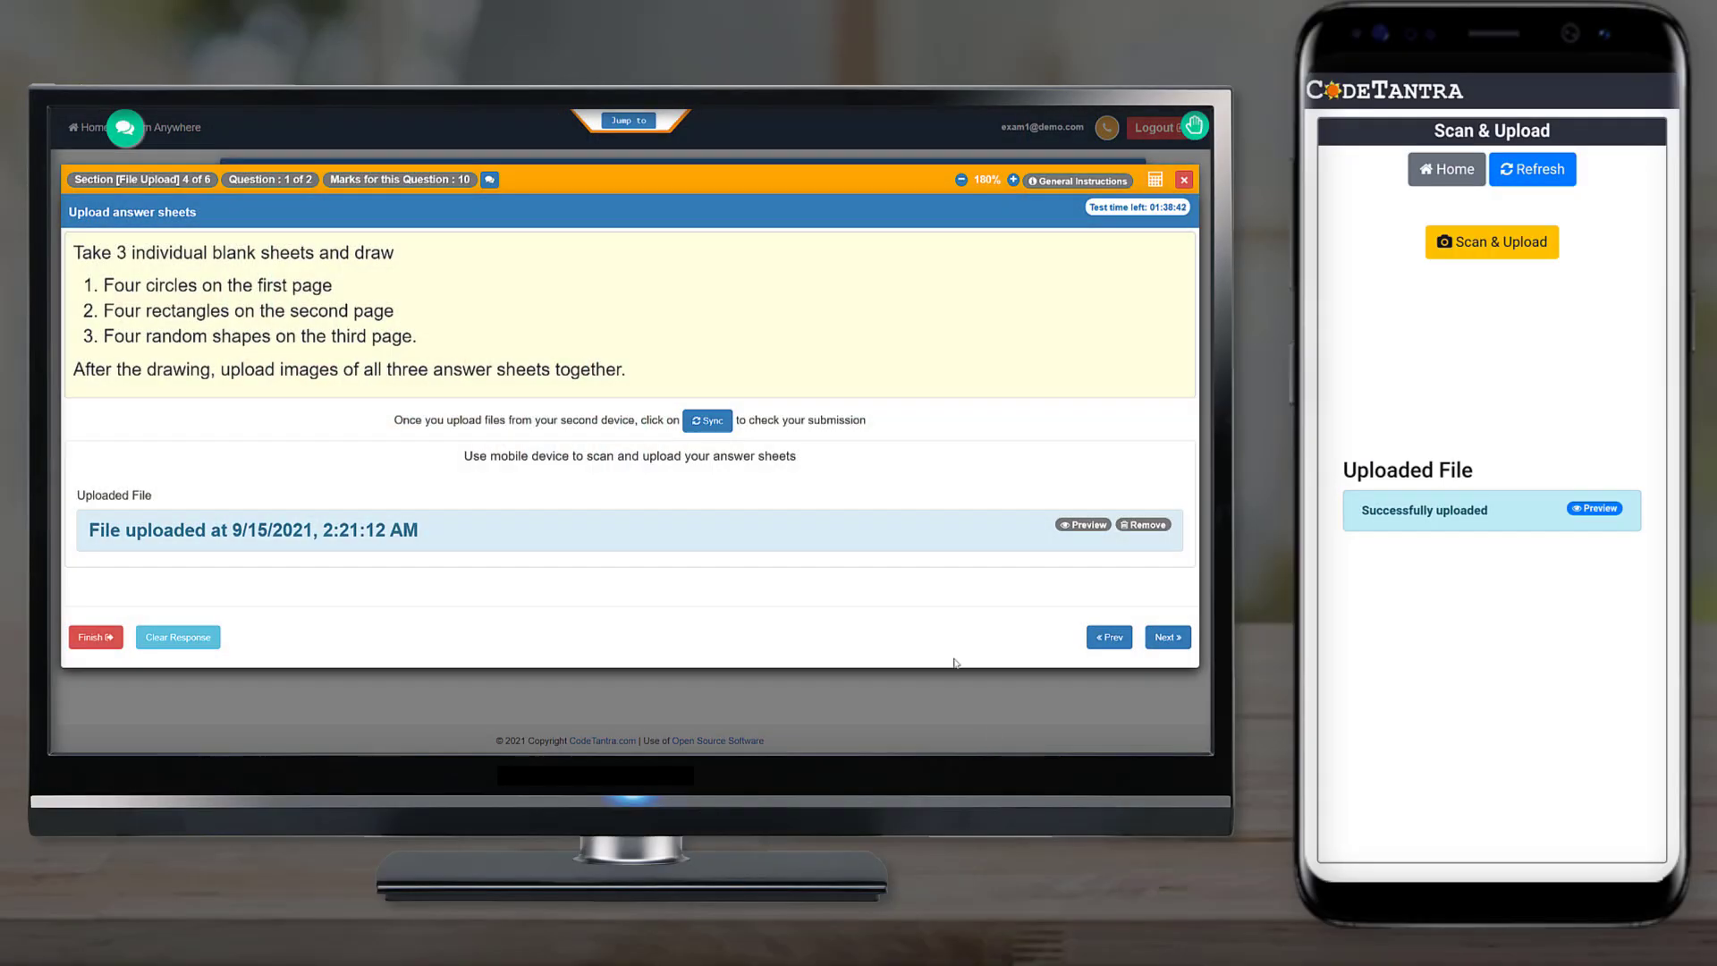
{"action": "left_click", "coordinate": [1085, 525]}
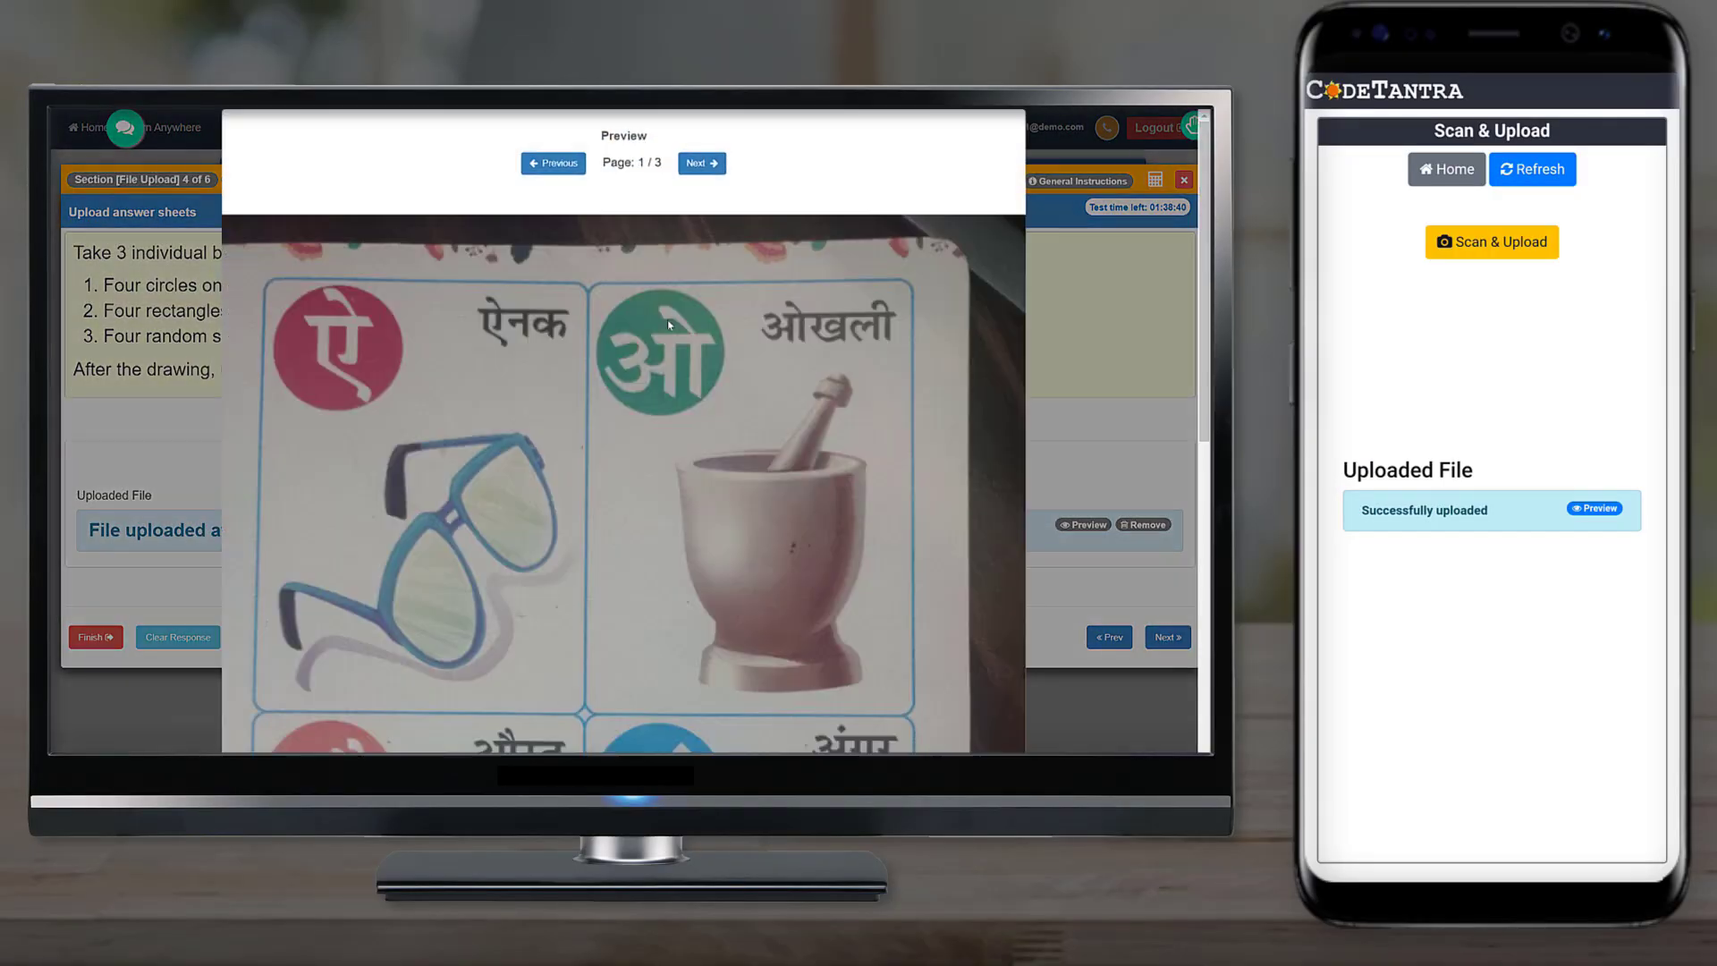
{"action": "scroll", "coordinate": [729, 552], "scroll_direction": "down", "scroll_amount": 2}
{"action": "scroll", "coordinate": [732, 556], "scroll_direction": "down", "scroll_amount": 2}
{"action": "left_click", "coordinate": [984, 731]}
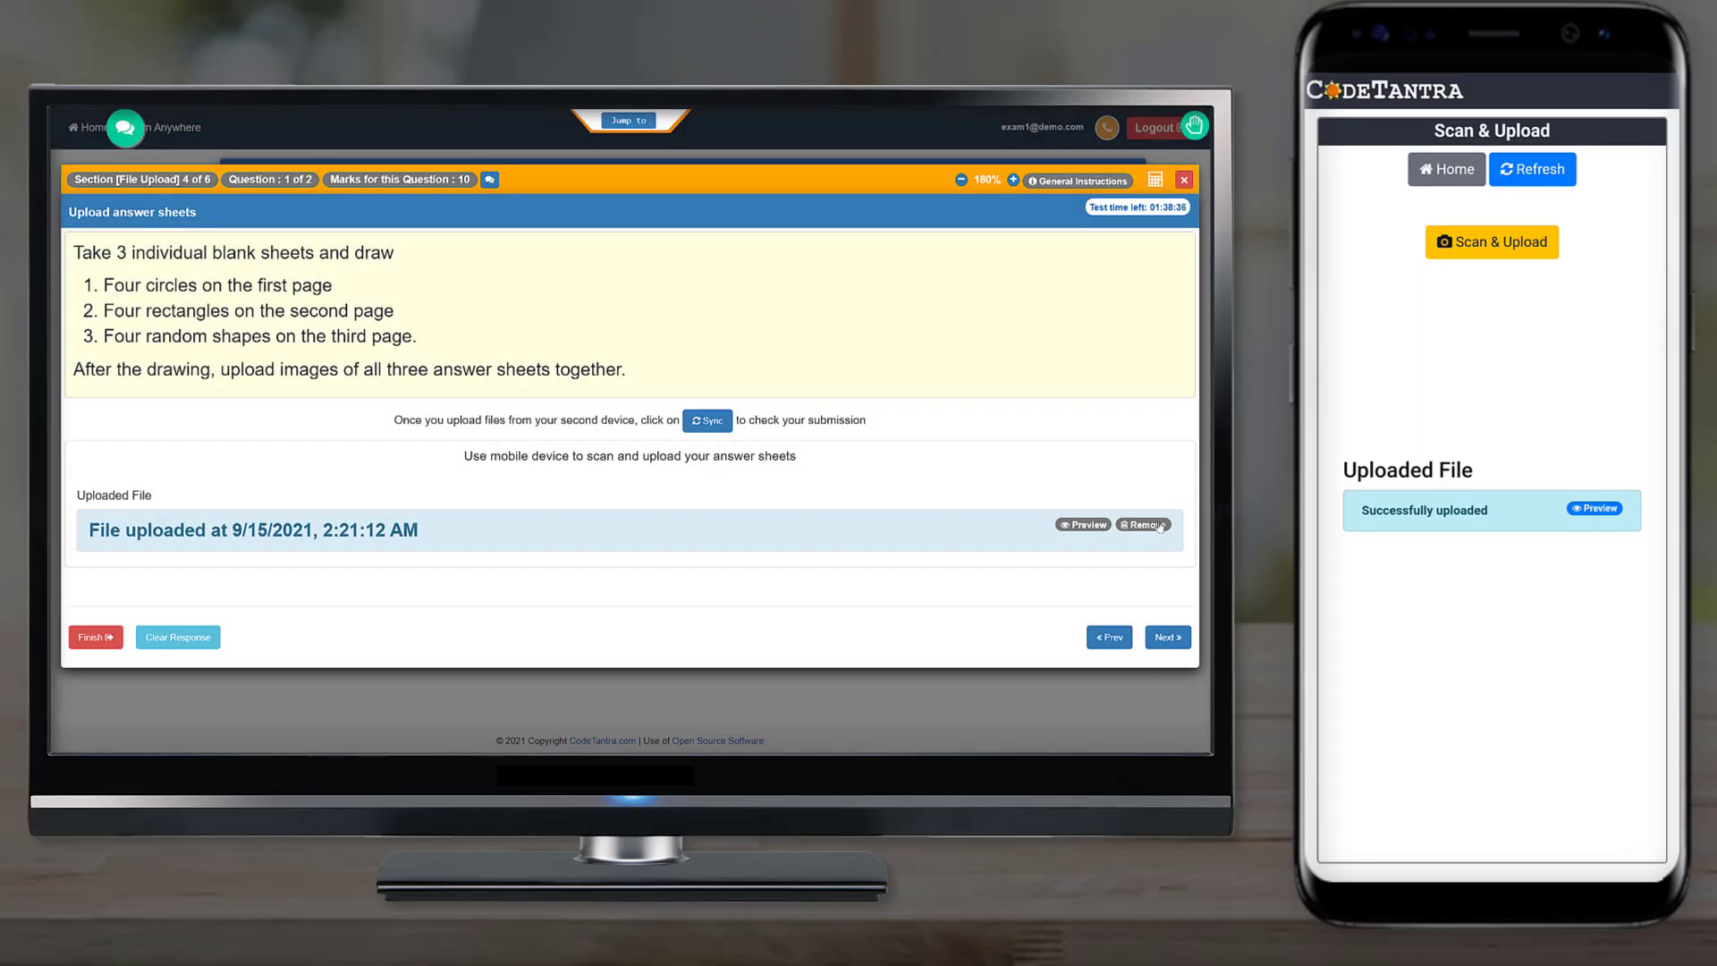
- Save the first answer and move to Question 2 of 2
{"action": "left_click", "coordinate": [1167, 638]}
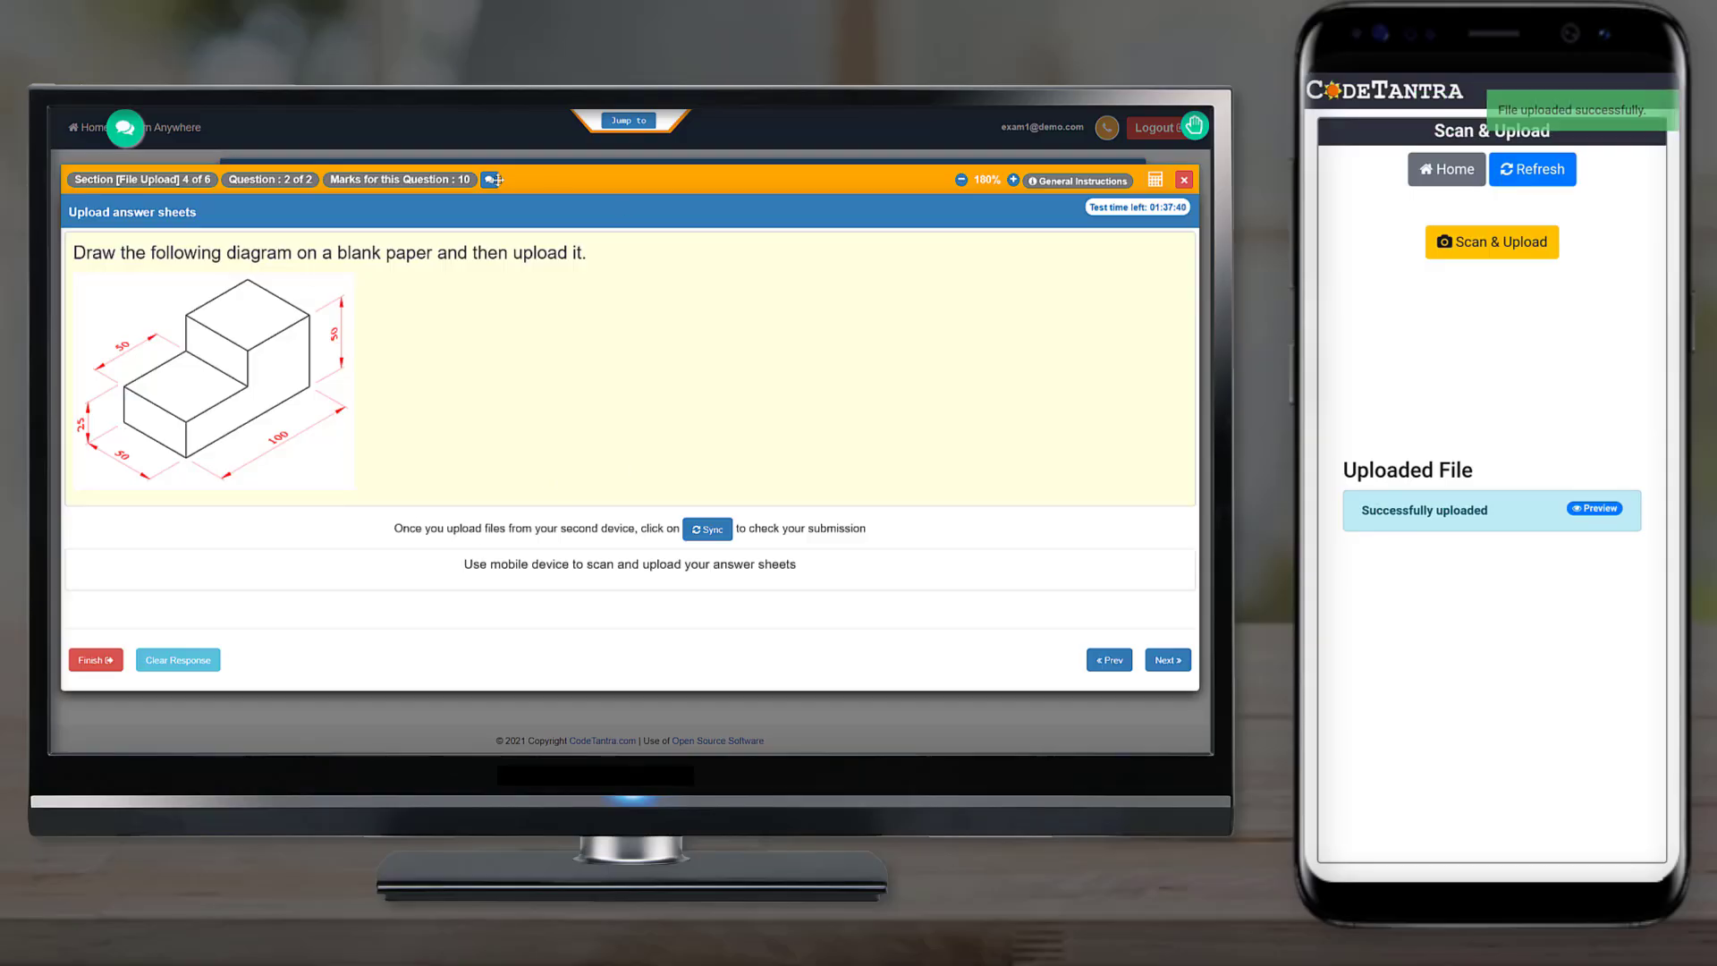
- Sync the phone-uploaded answer sheets into the second question and review both scanned pages in the preview
{"action": "left_click", "coordinate": [720, 531]}
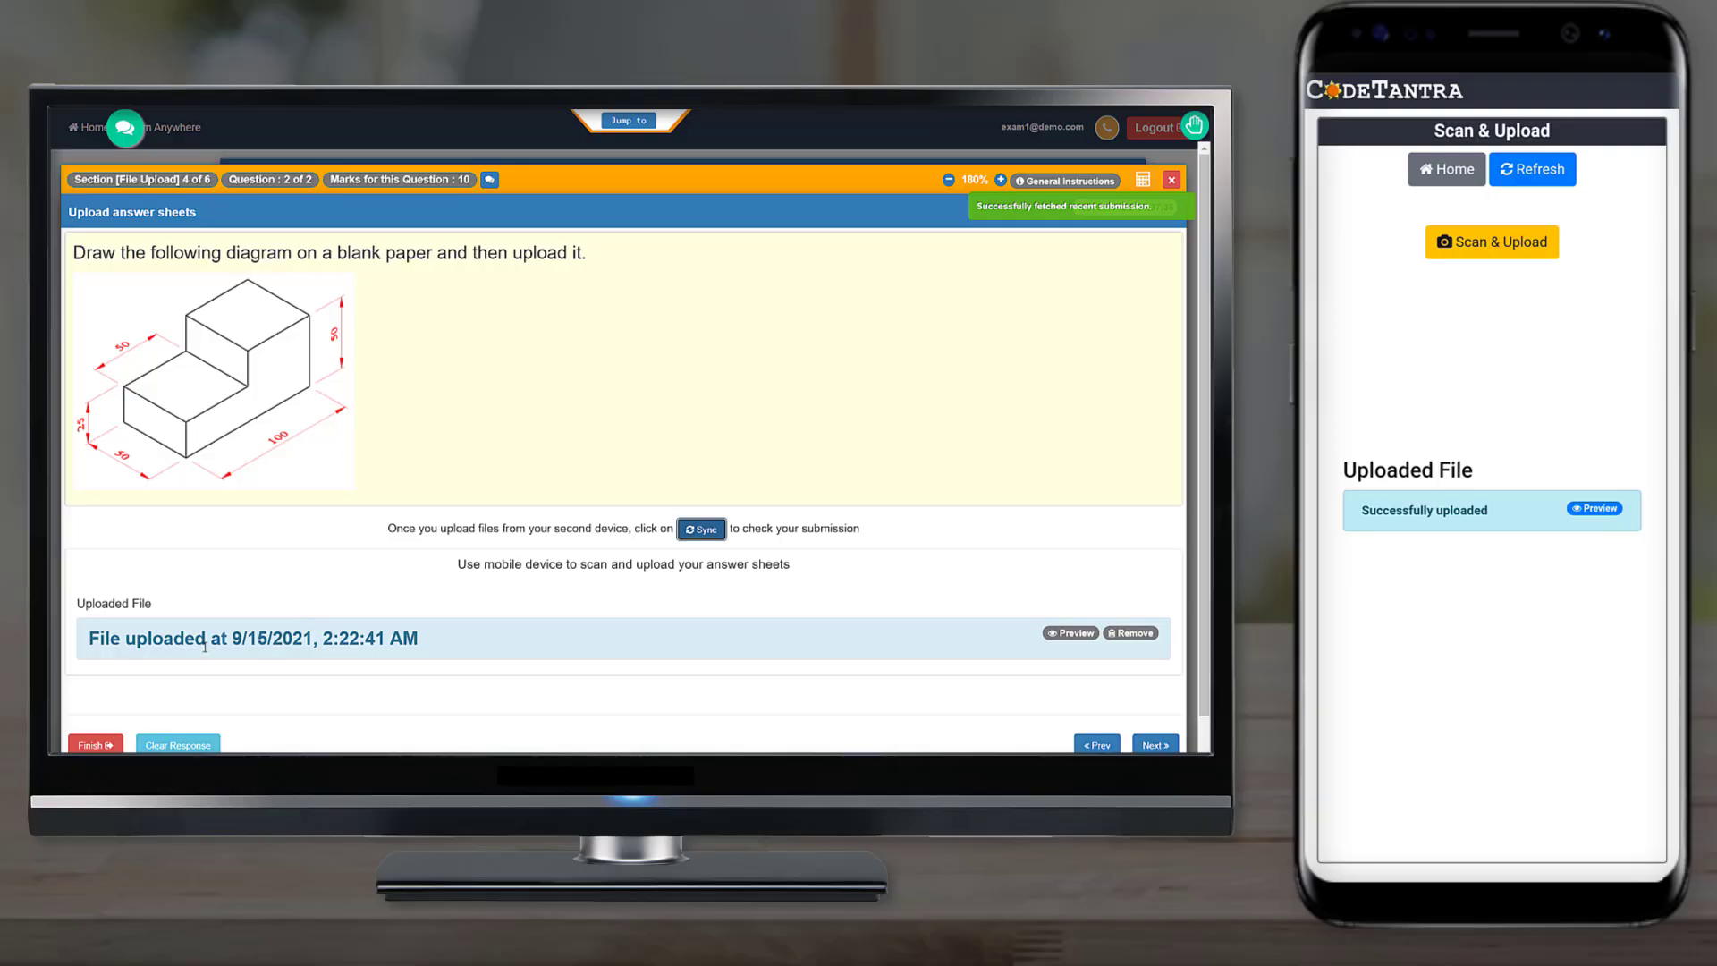
{"action": "left_click", "coordinate": [1081, 634]}
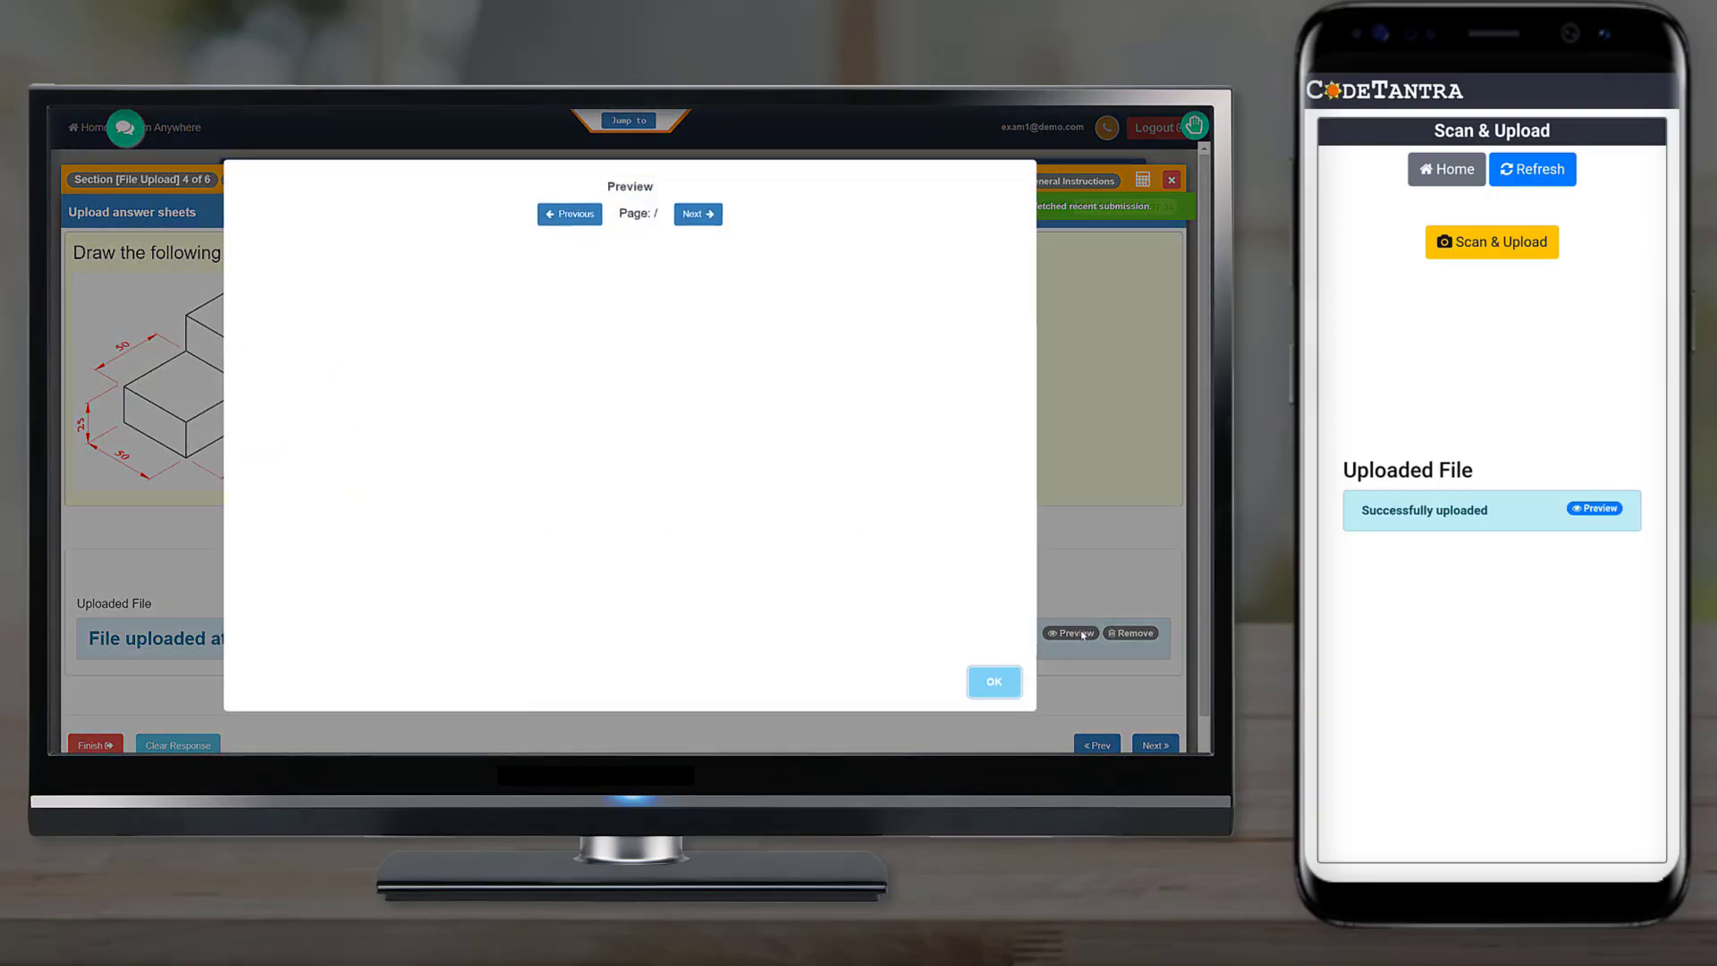
{"action": "scroll", "coordinate": [702, 270], "scroll_direction": "down", "scroll_amount": 4}
{"action": "scroll", "coordinate": [703, 270], "scroll_direction": "up", "scroll_amount": 4}
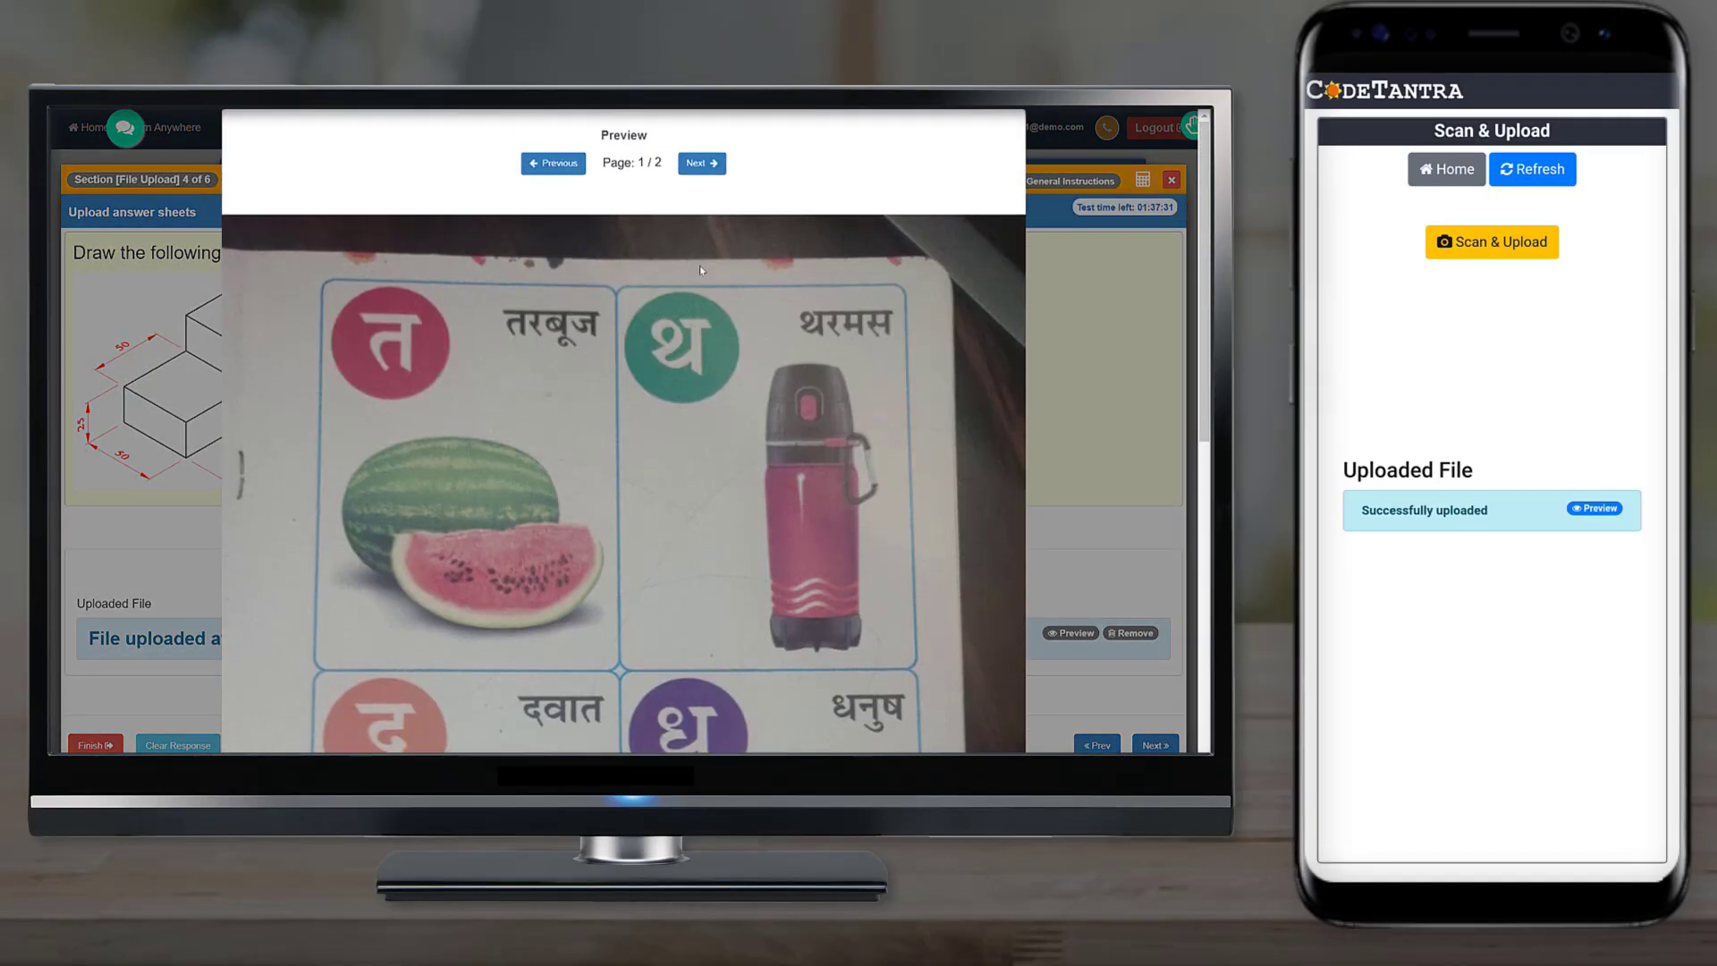
{"action": "left_click", "coordinate": [703, 164]}
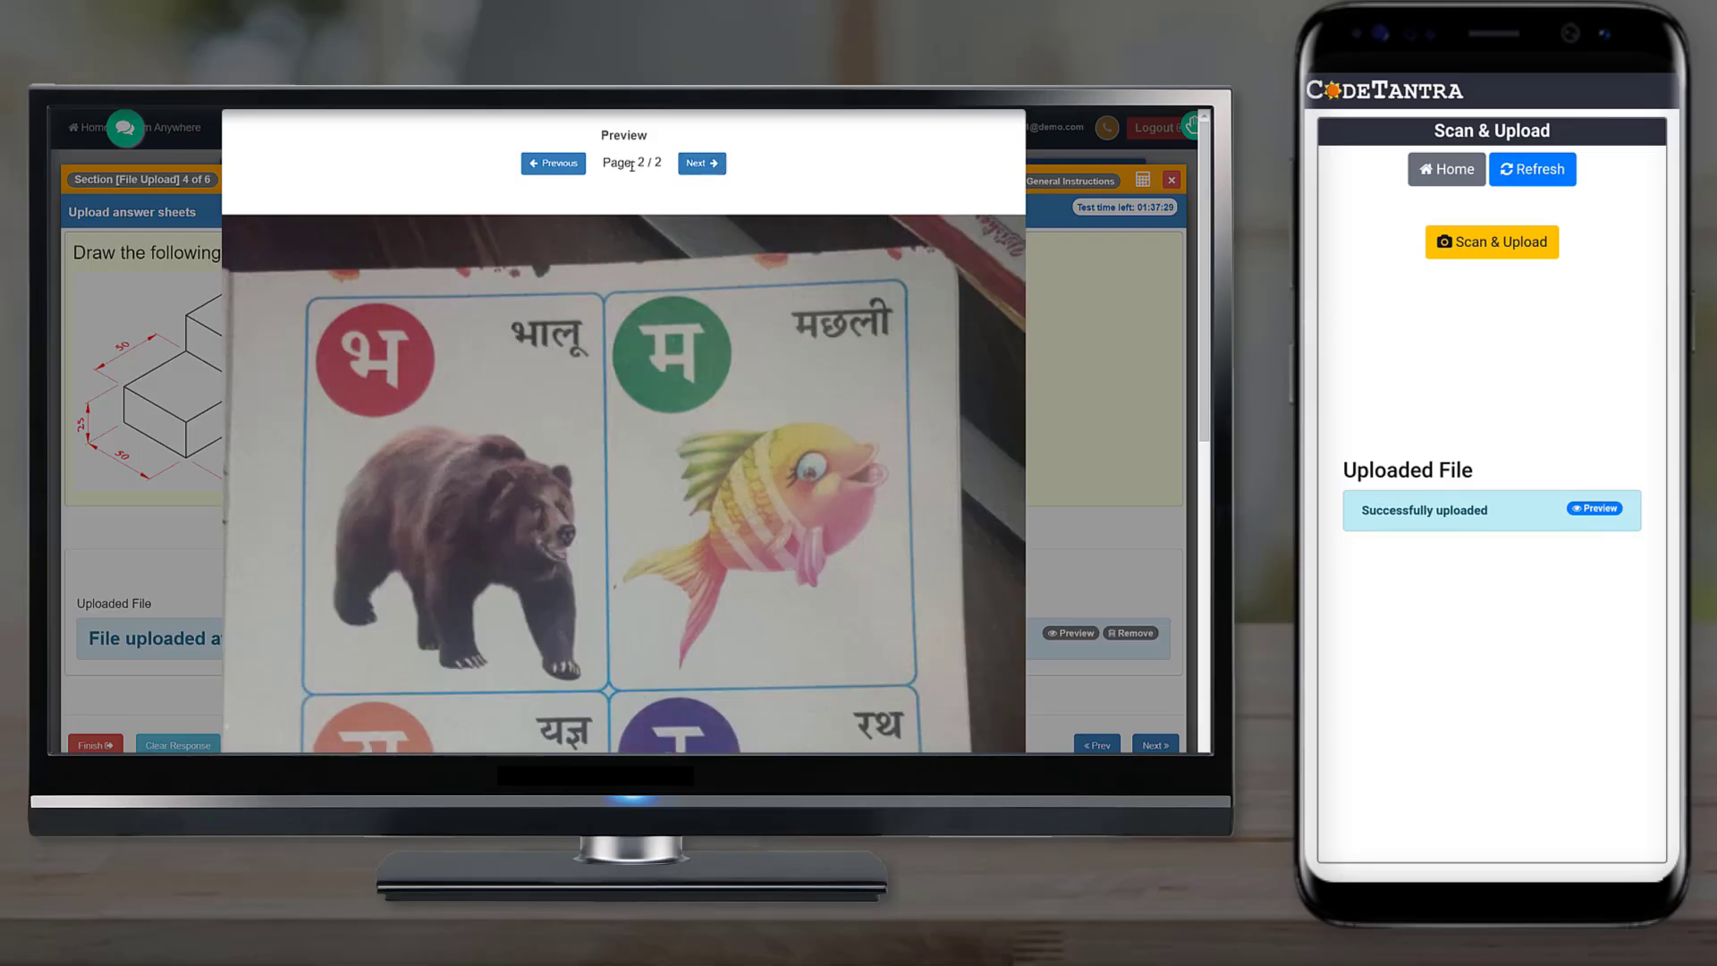
{"action": "scroll", "coordinate": [813, 582], "scroll_direction": "down", "scroll_amount": 10}
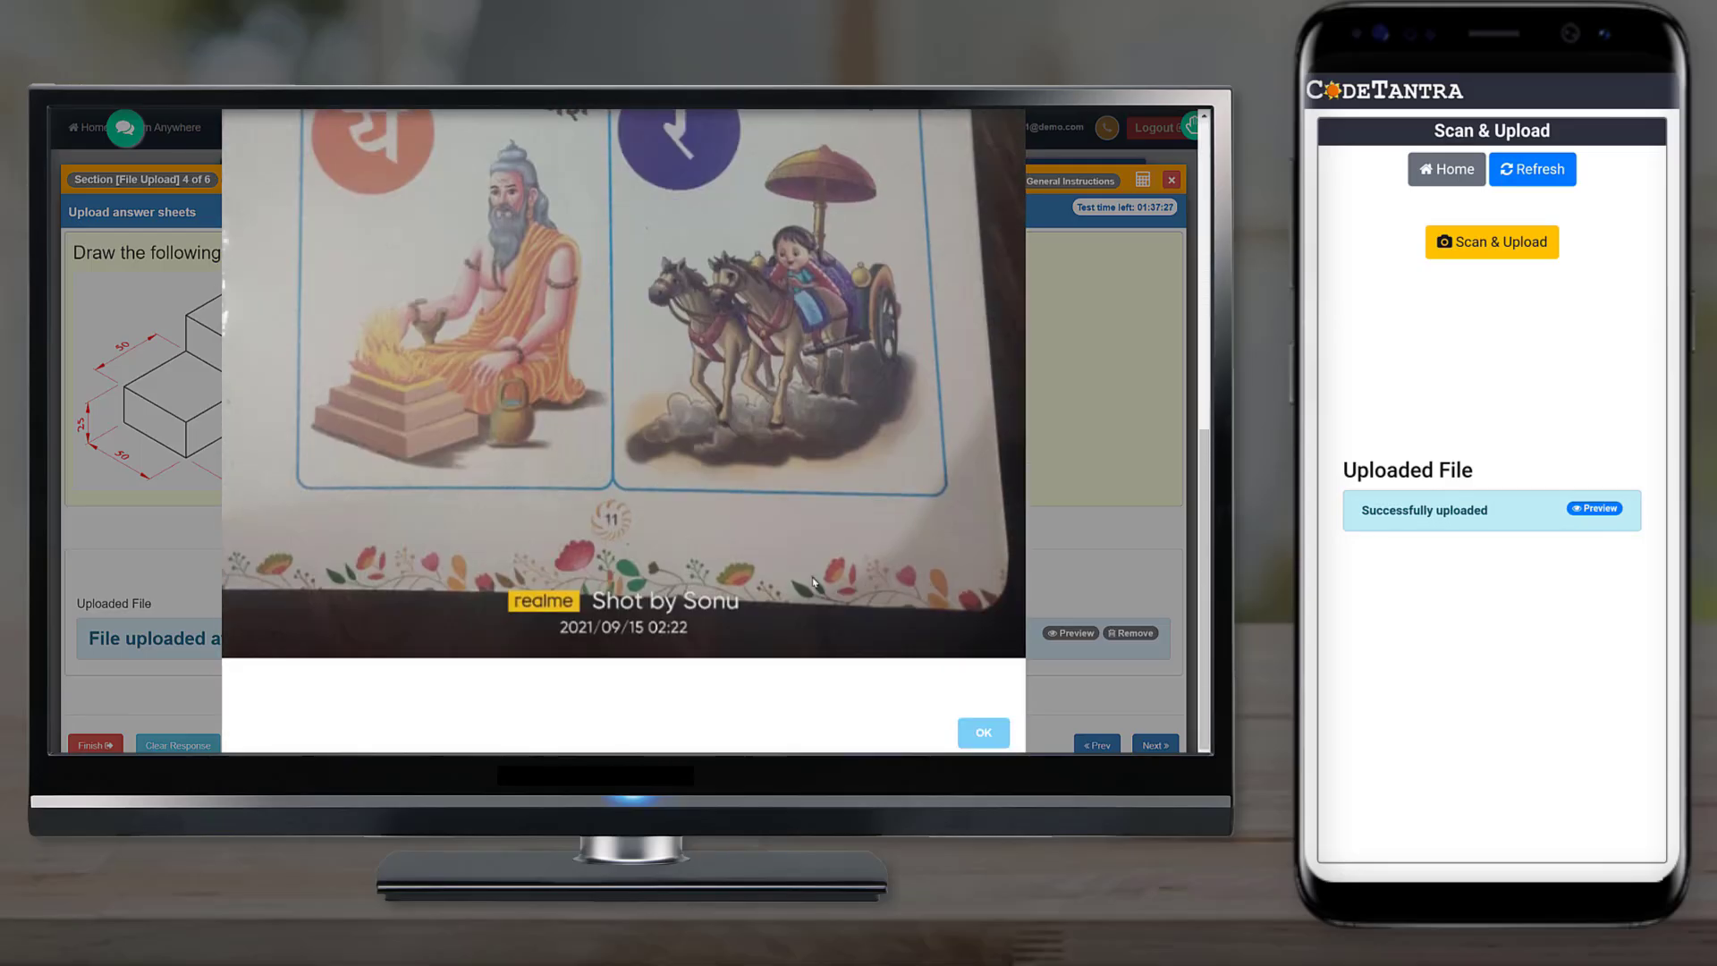
{"action": "left_click", "coordinate": [983, 732]}
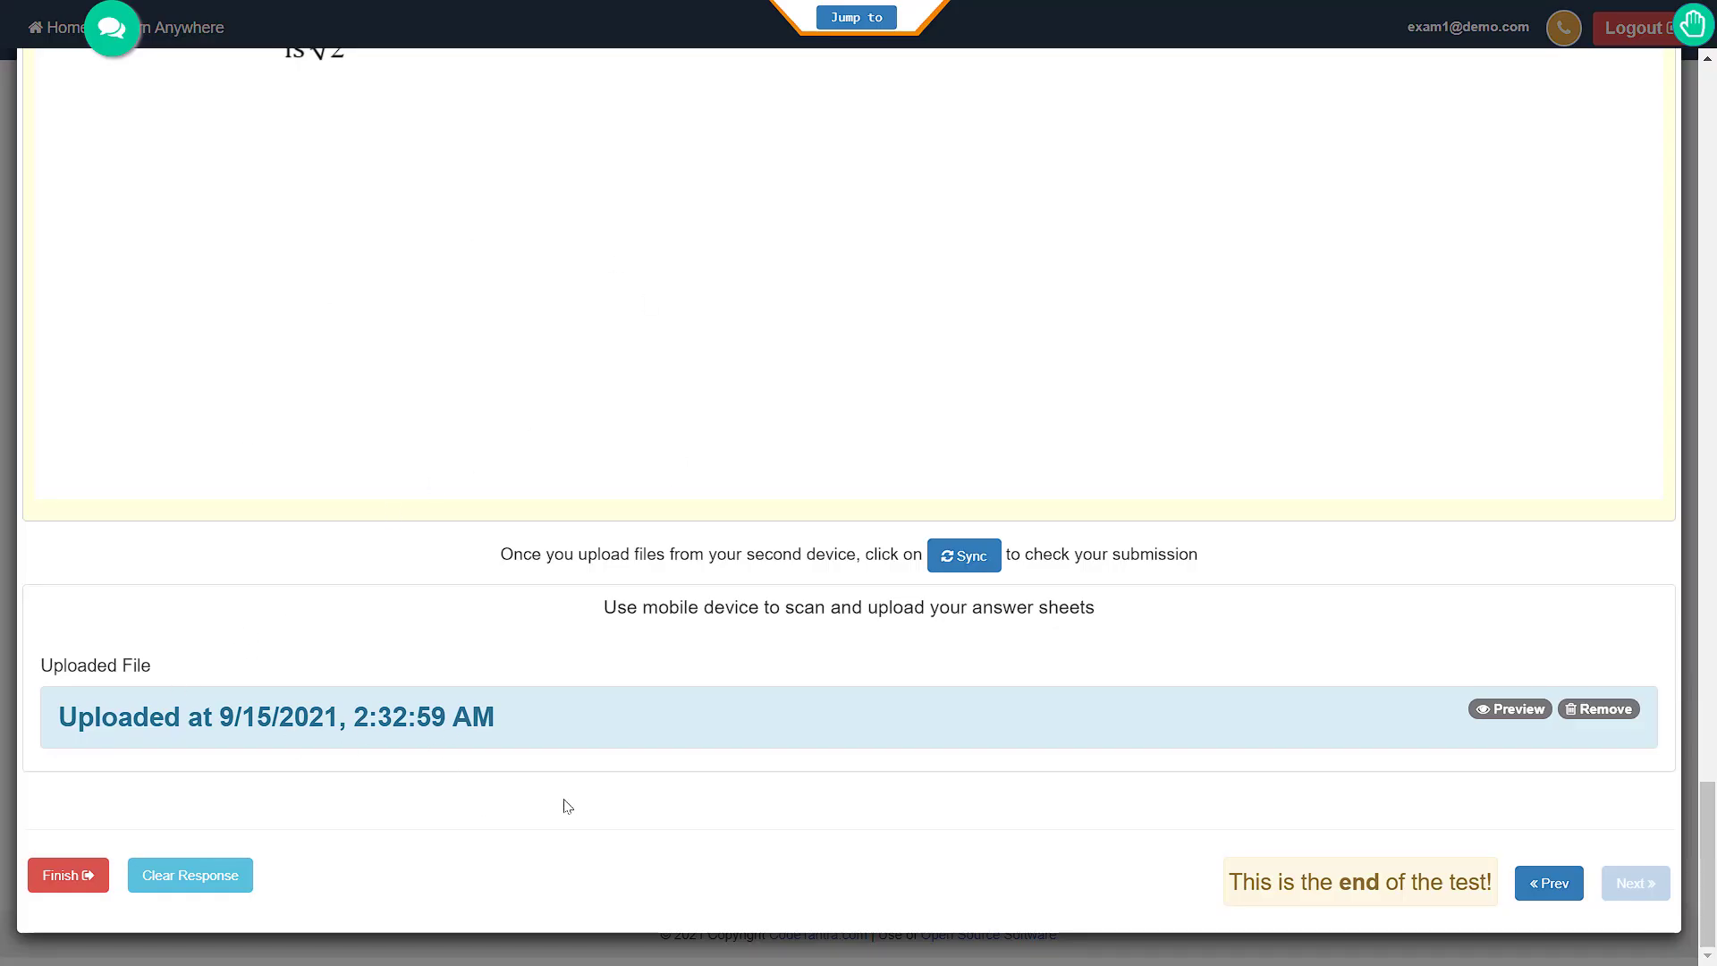
- Finish My Test, review its Test Summary, and confirm the finish and exit
{"action": "left_click", "coordinate": [61, 883]}
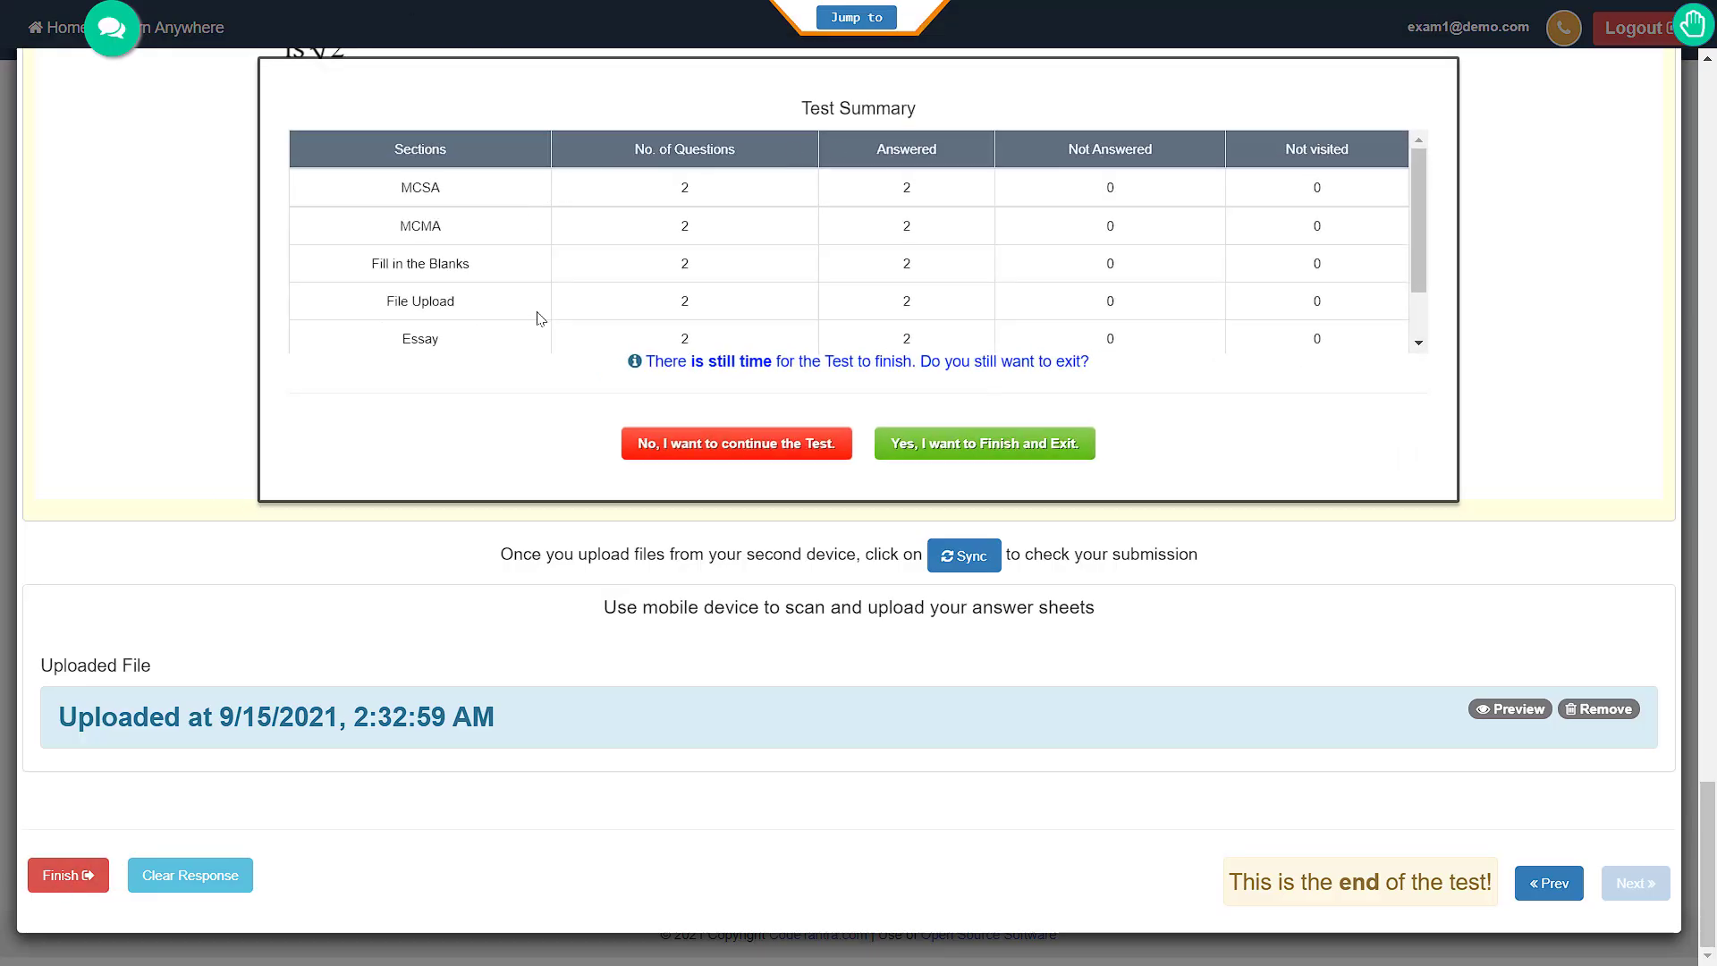
{"action": "scroll", "coordinate": [1424, 190], "scroll_direction": "down", "scroll_amount": 1}
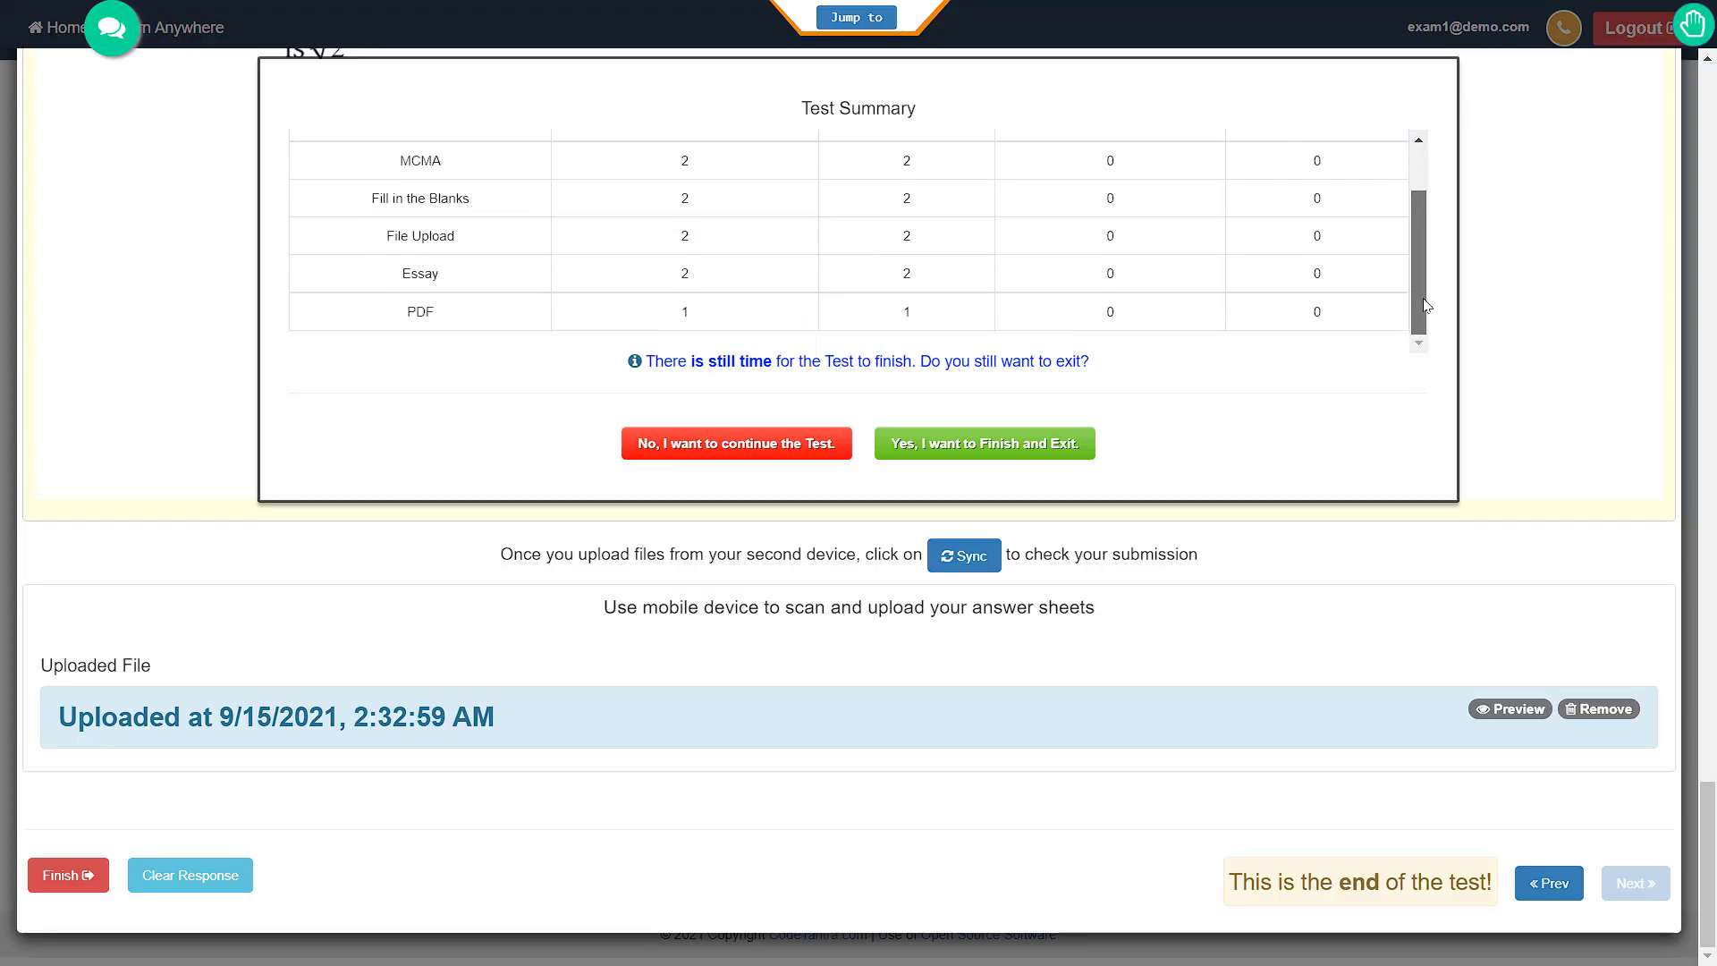
{"action": "scroll", "coordinate": [327, 157], "scroll_direction": "up", "scroll_amount": 1}
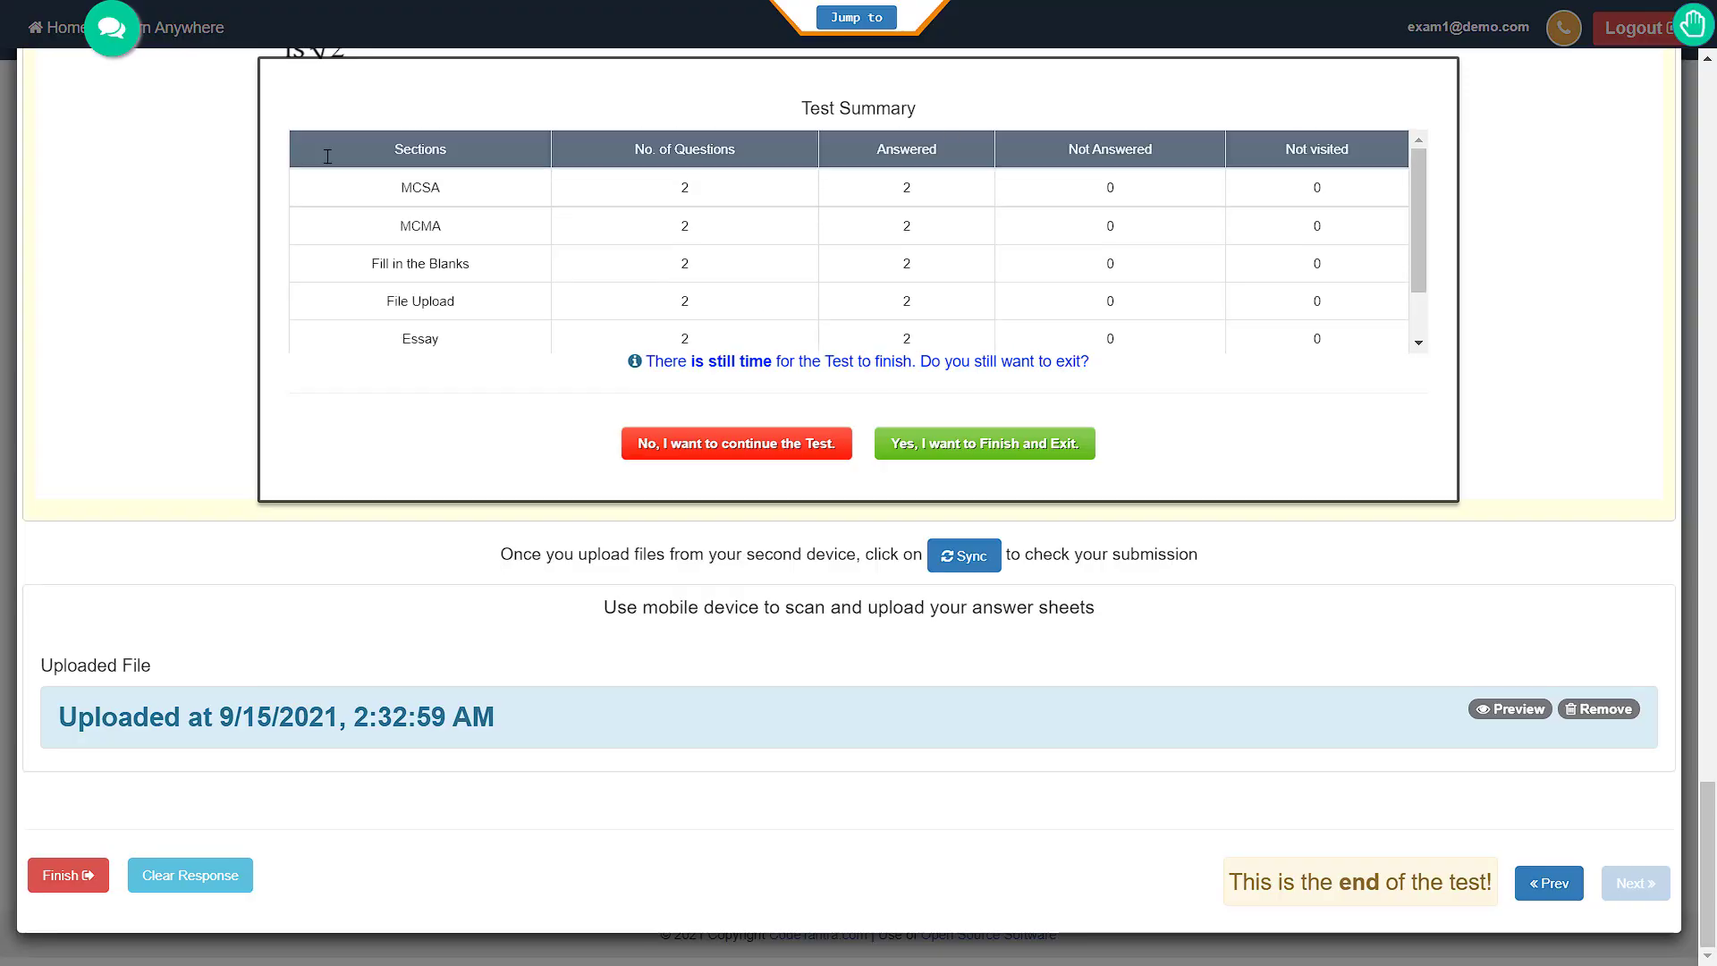
{"action": "left_click", "coordinate": [995, 446]}
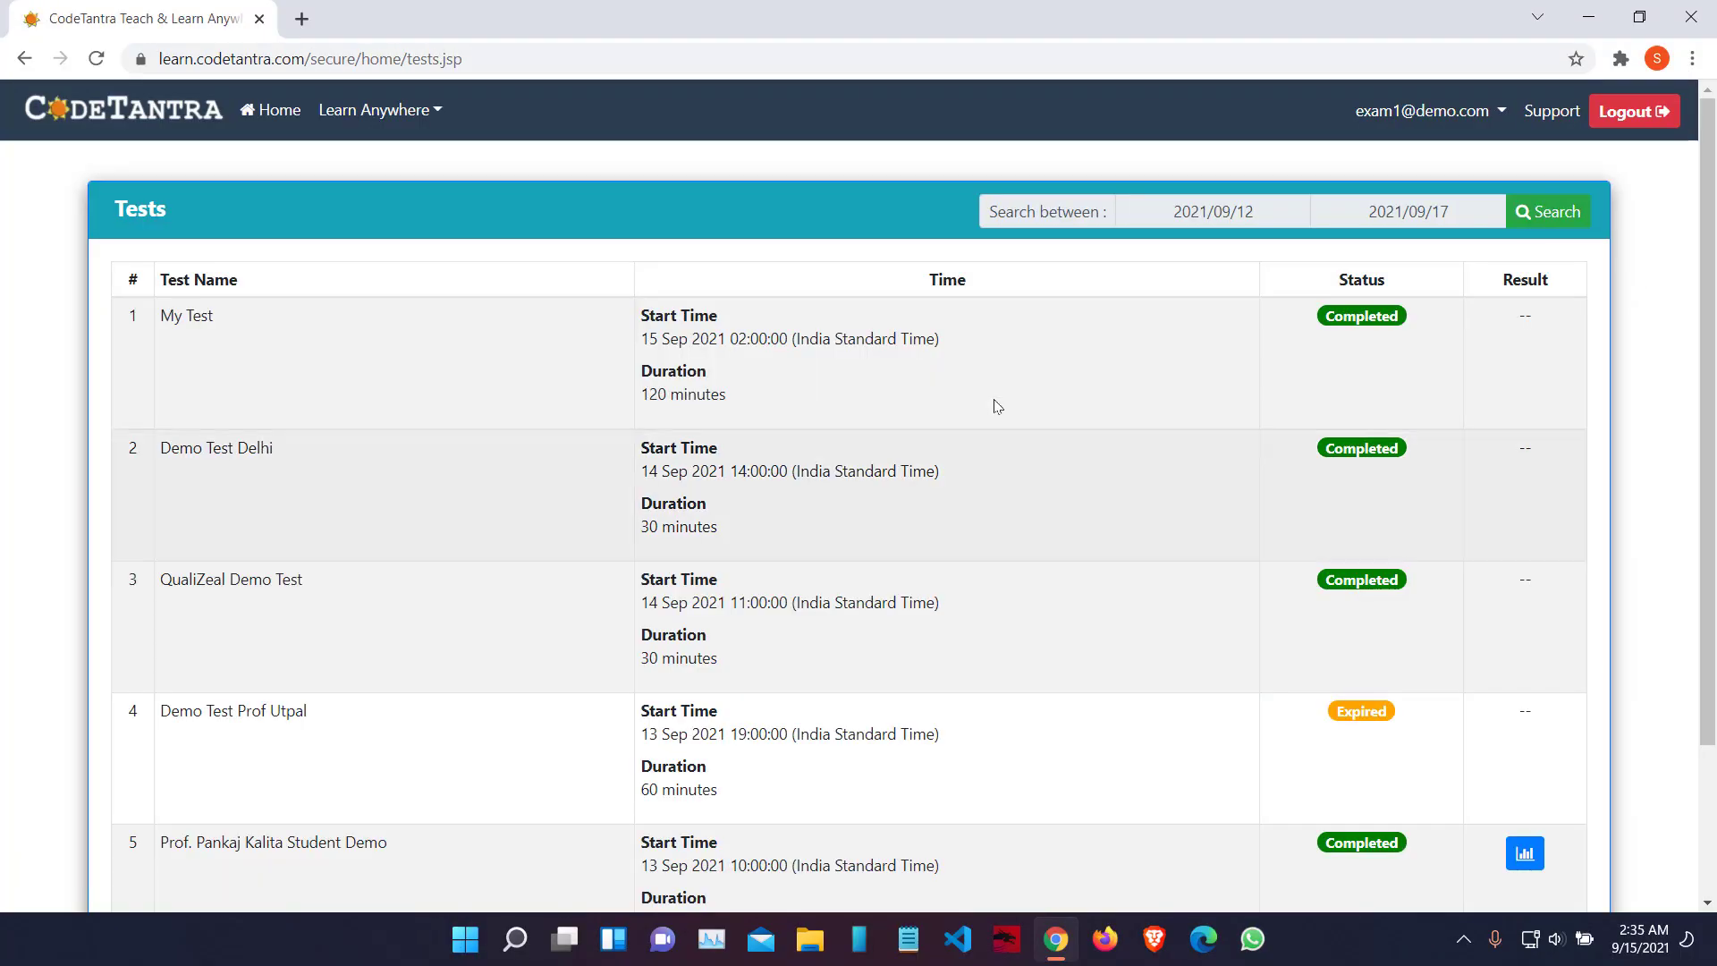